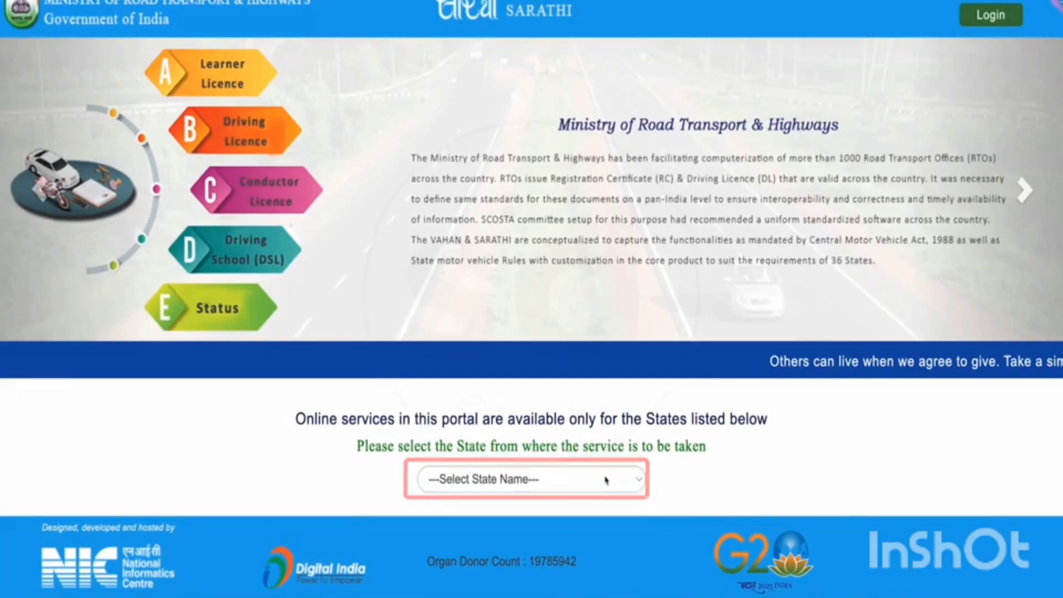
Pick Uttar Pradesh as the service state and scroll its Contactless Licence Services list
click(606, 479)
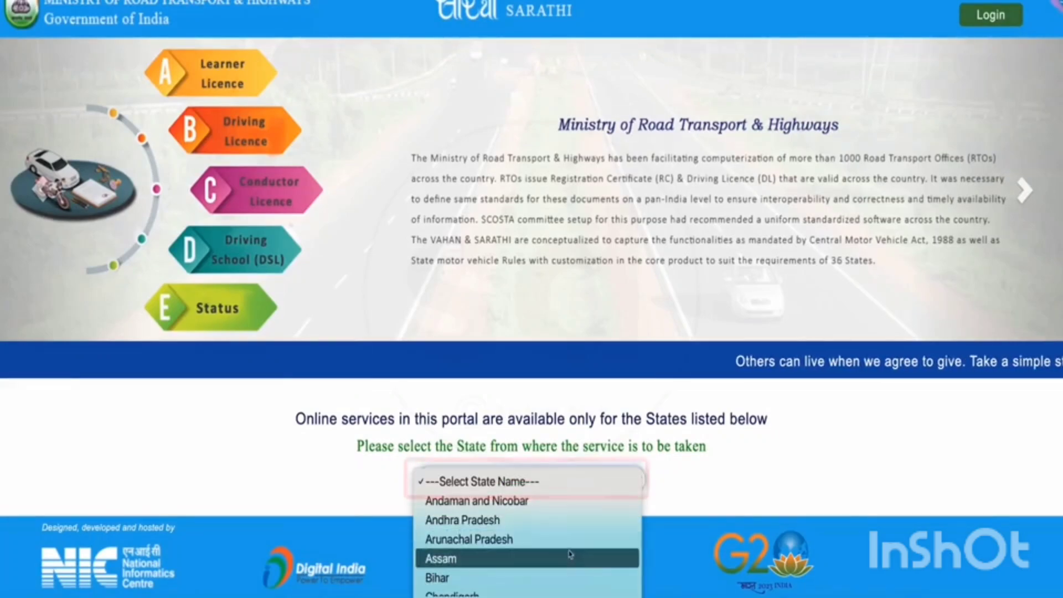
scroll(542, 540, down, 5)
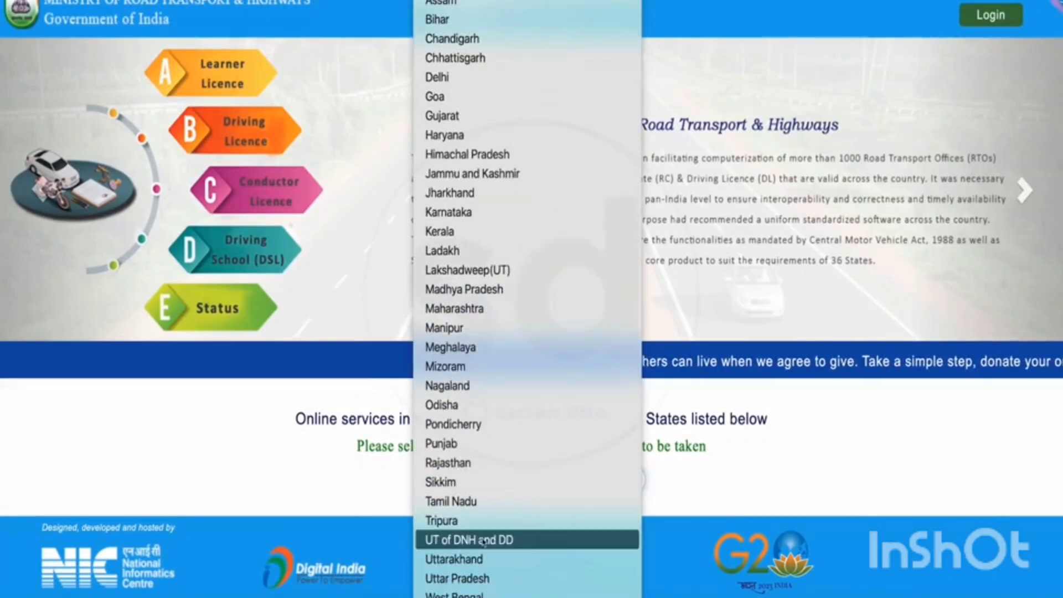
click(507, 579)
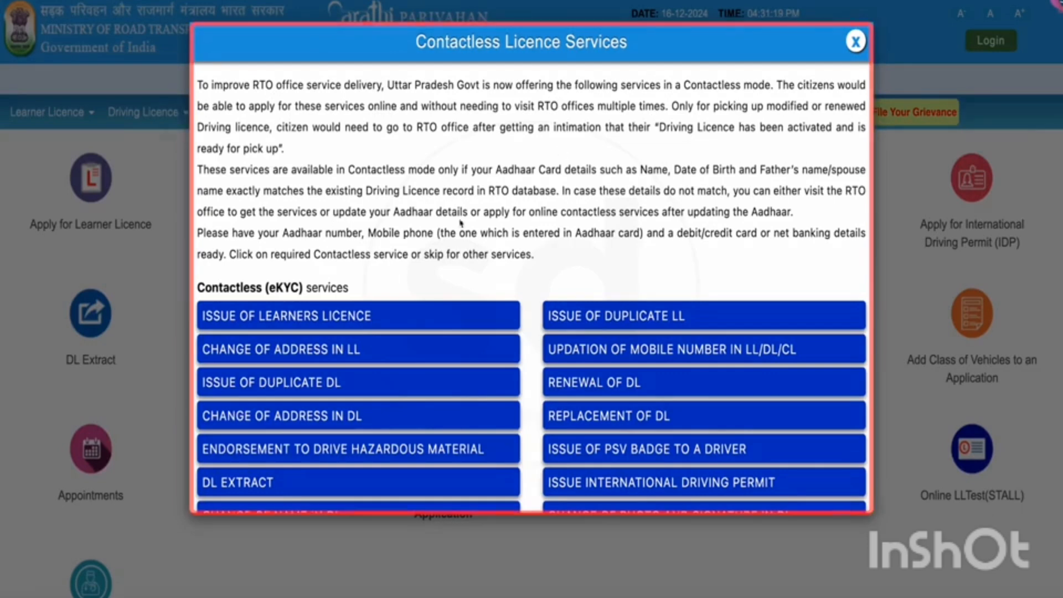
scroll(403, 335, down, 5)
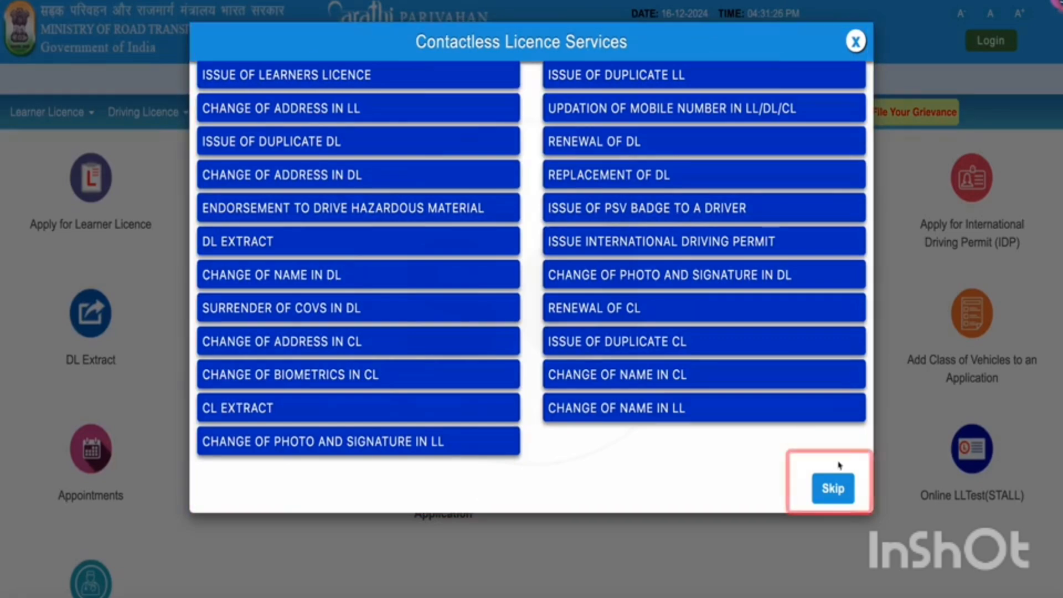
Skip the contactless popup and start a Learner Licence application, keeping the General category
click(834, 490)
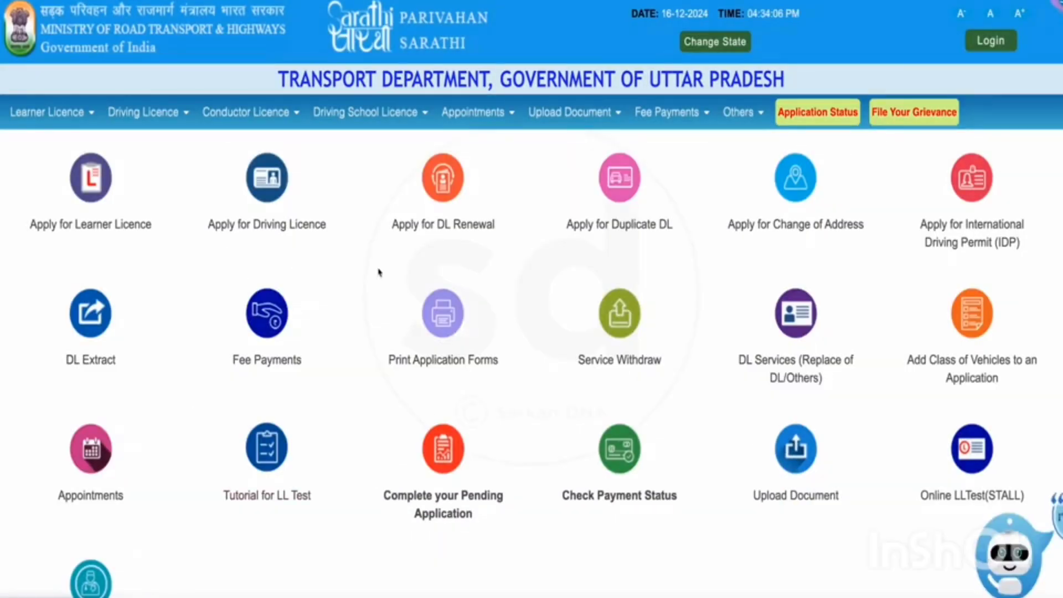
scroll(655, 355, down, 1)
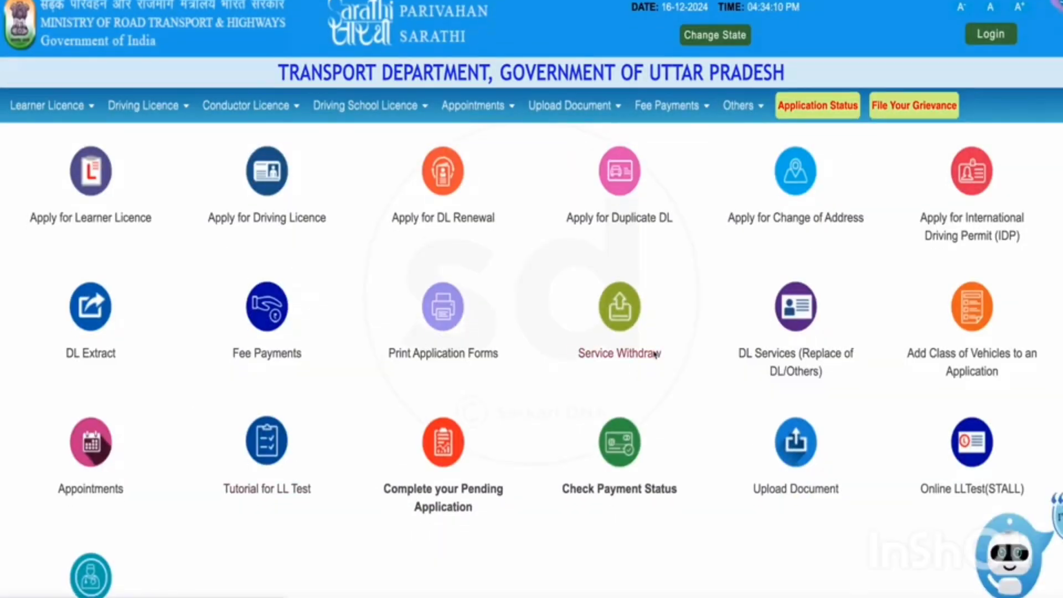
scroll(584, 343, up, 1)
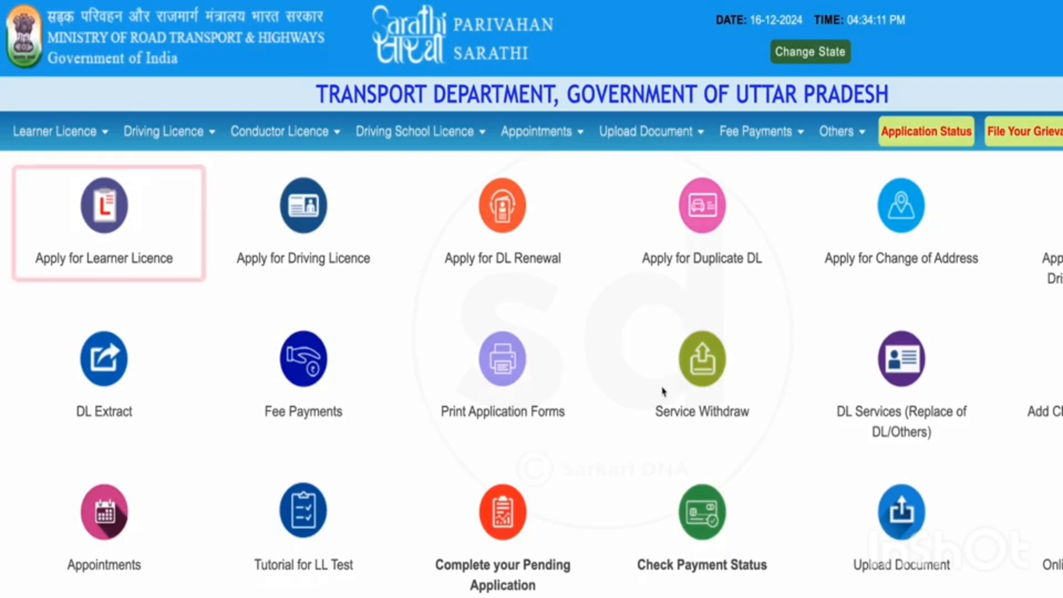
scroll(405, 376, down, 1)
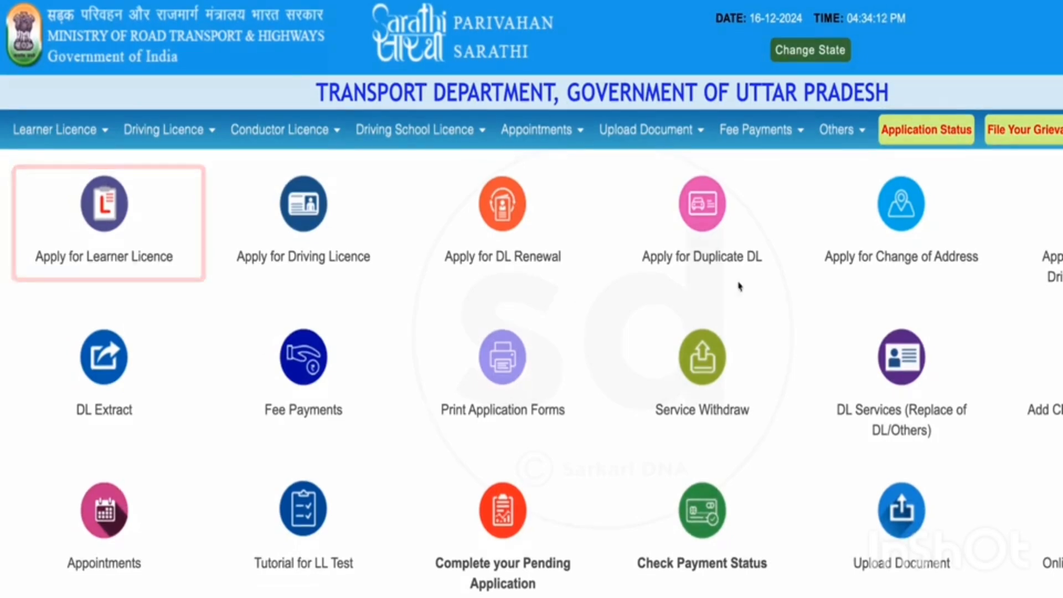
click(159, 264)
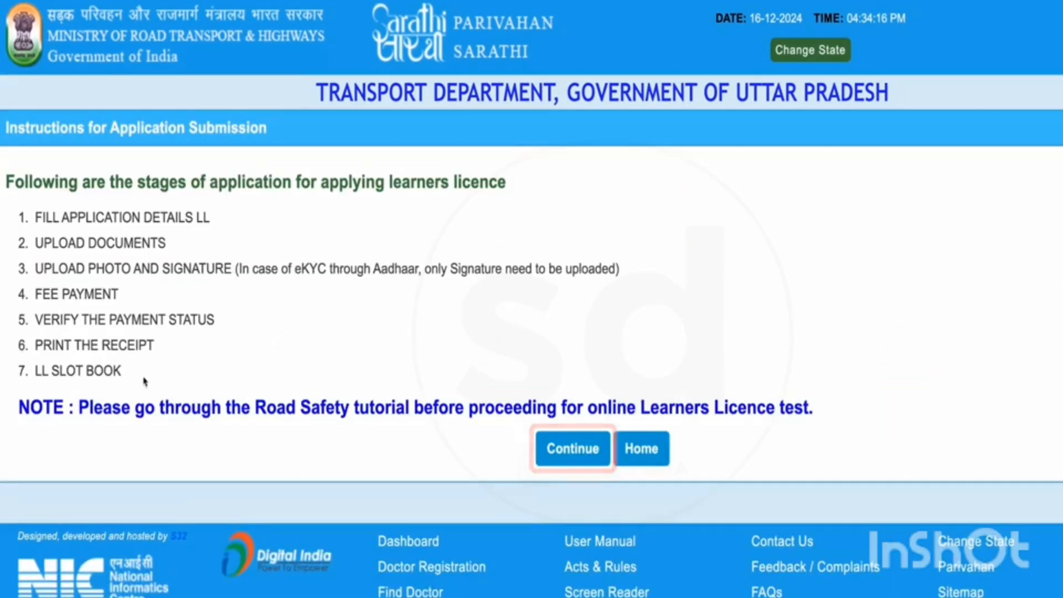
click(572, 449)
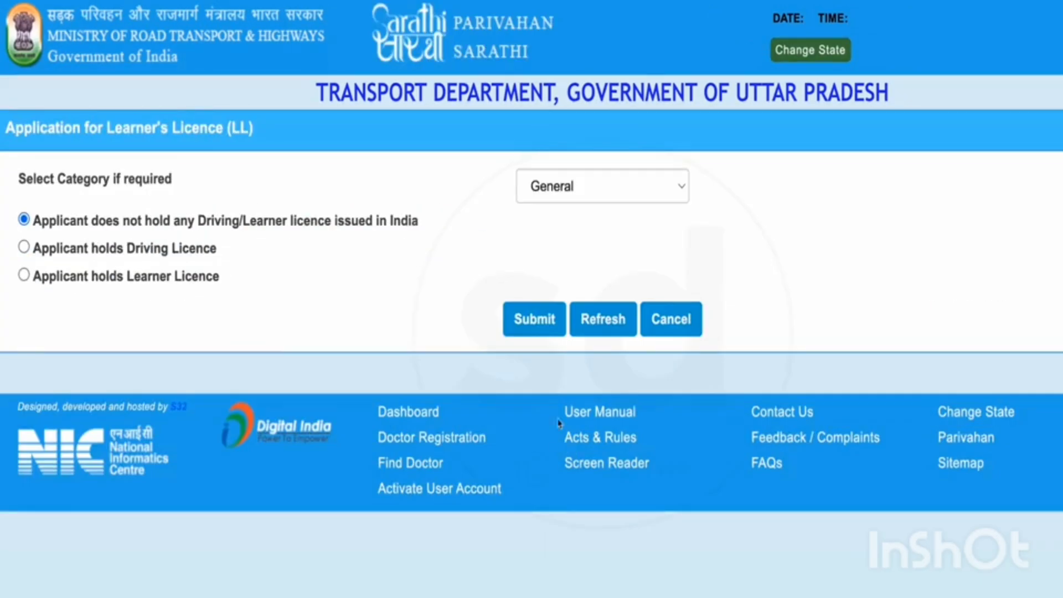
click(636, 200)
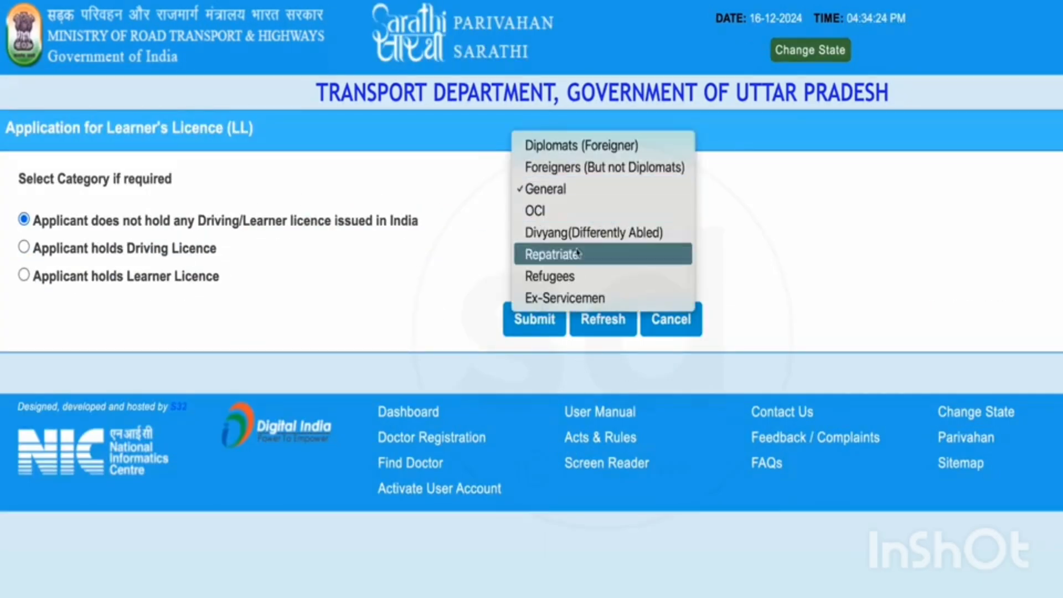
click(580, 188)
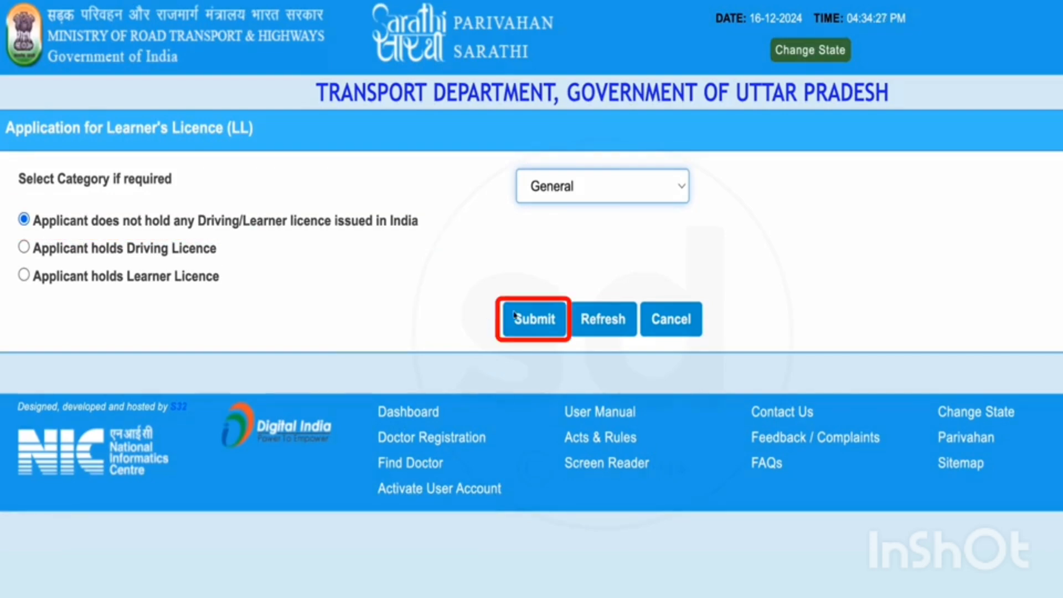
Submit the category form and choose submission via Aadhaar Authentication
click(526, 330)
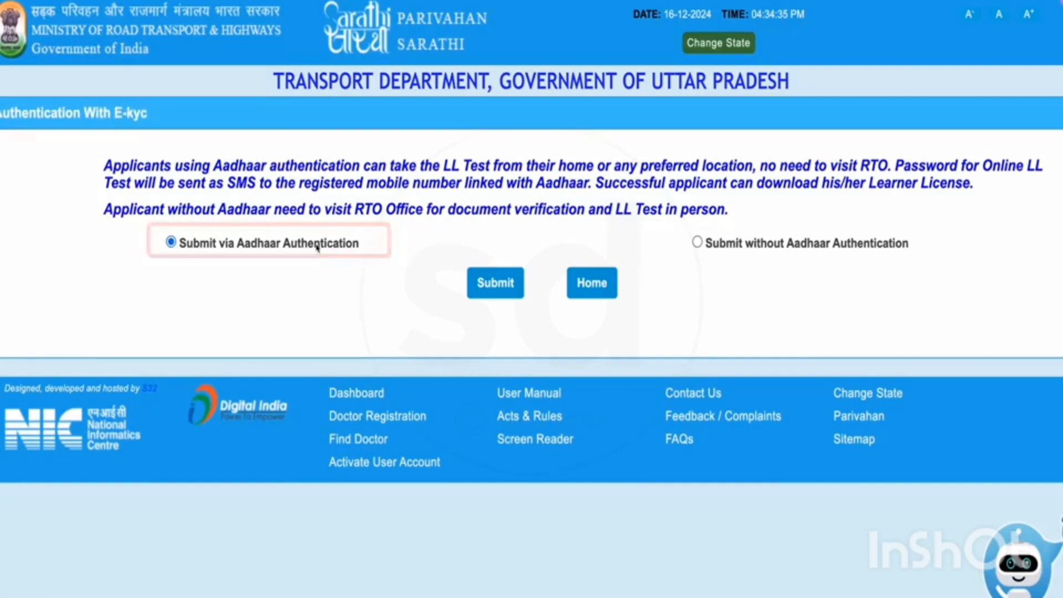
click(501, 290)
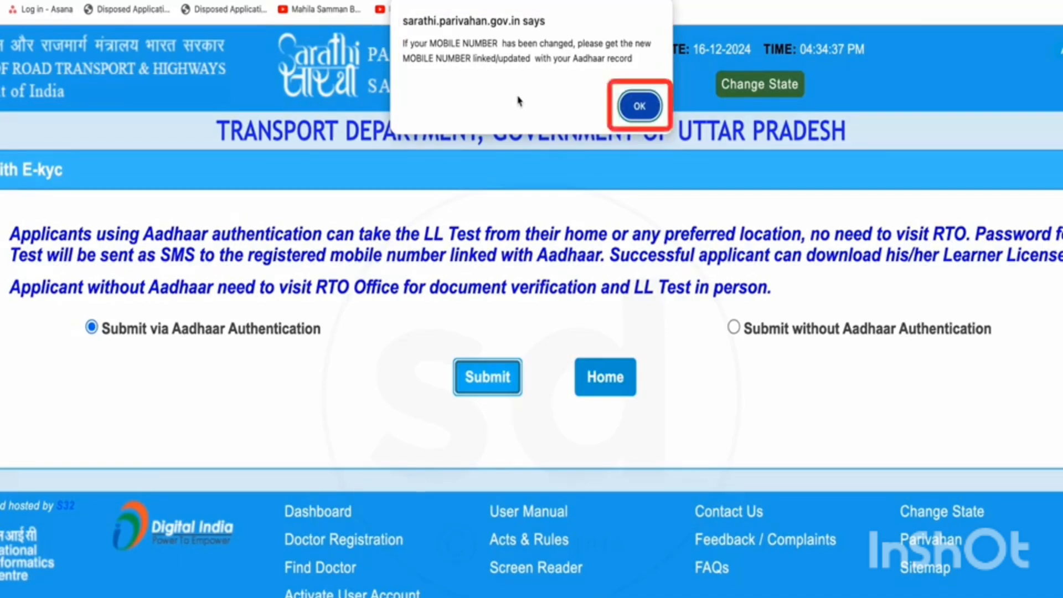
Dismiss the mobile-number notice, choose Aadhaar number authentication, enter the Aadhaar number and request an OTP
click(638, 106)
scroll(254, 374, down, 3)
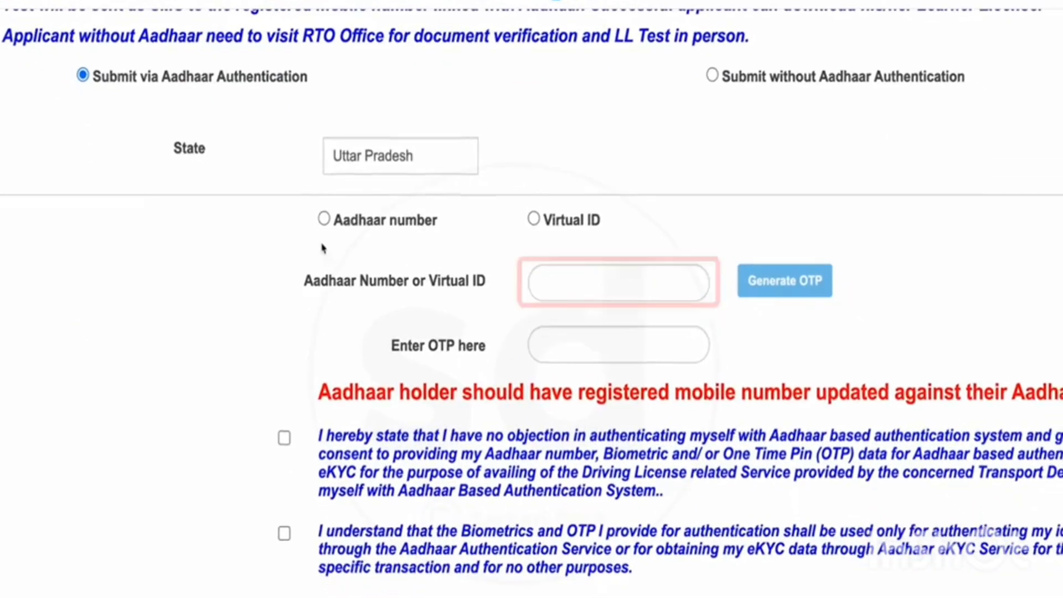
click(298, 182)
click(543, 243)
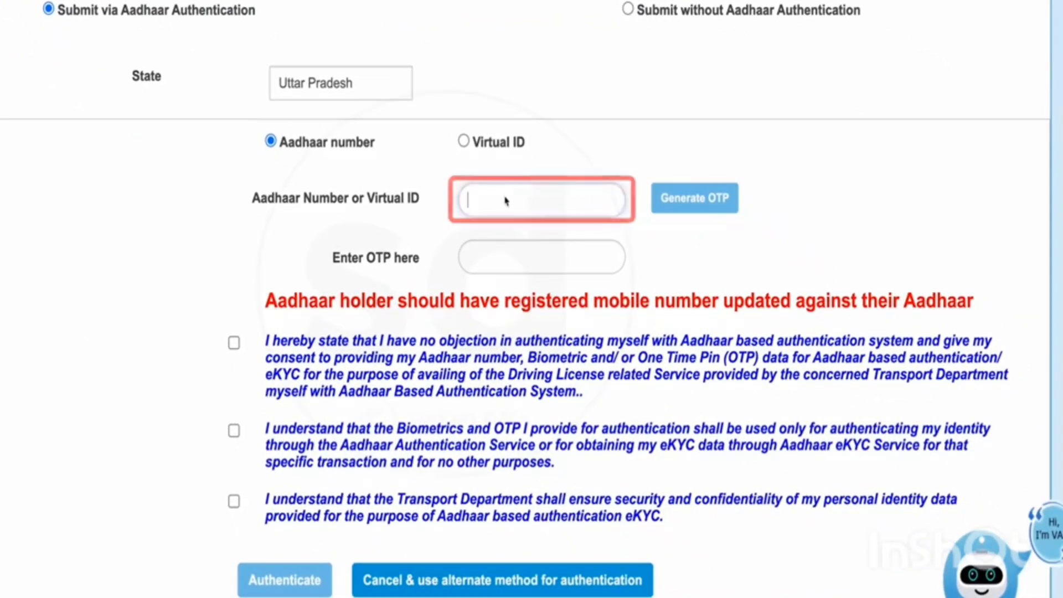
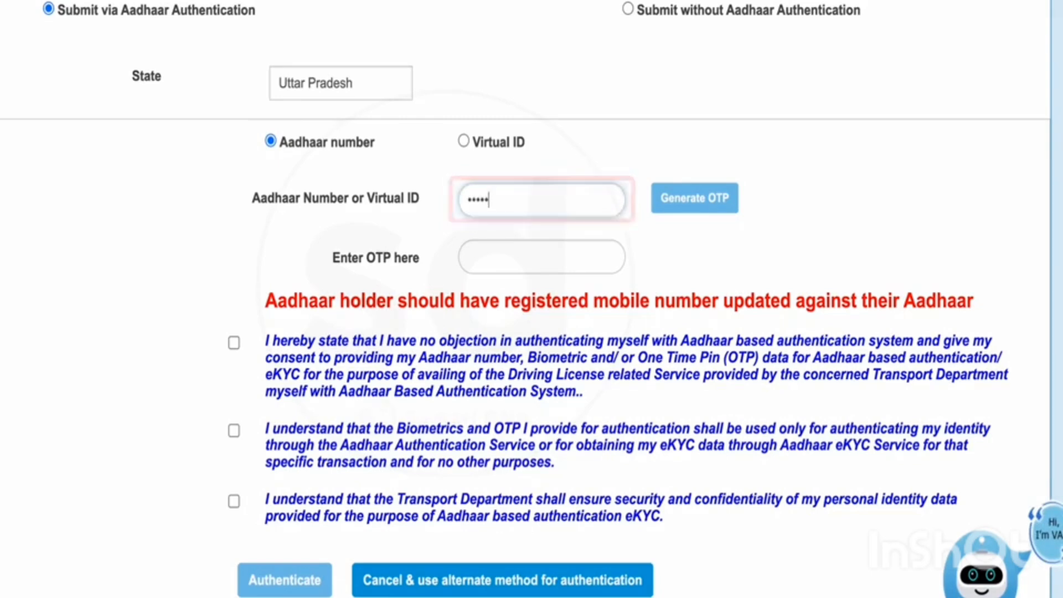
click(704, 218)
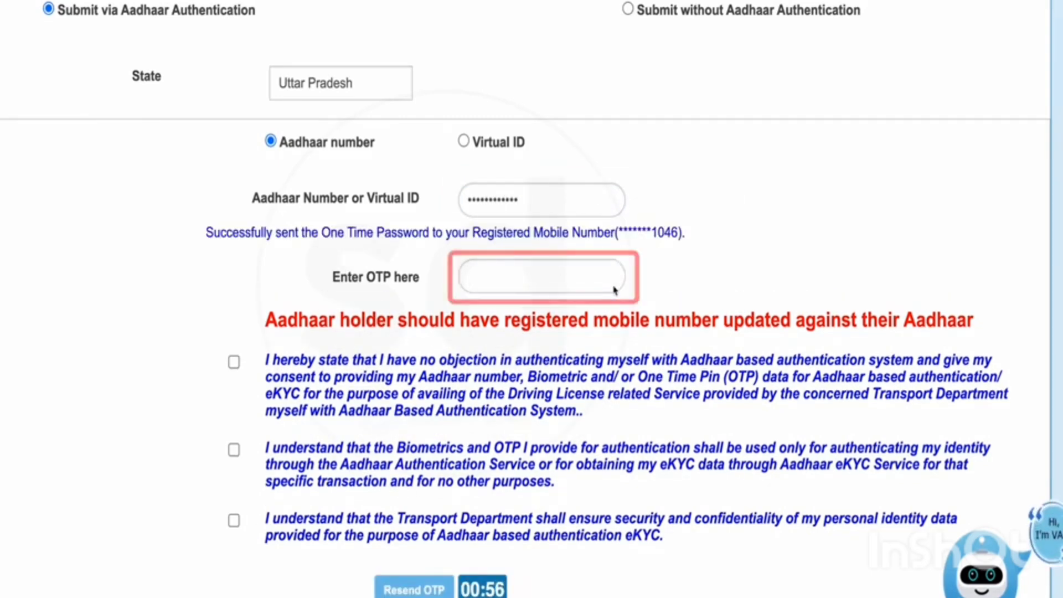
Enter the received OTP, accept the consent declaration and authenticate to fetch Aadhaar details
click(511, 291)
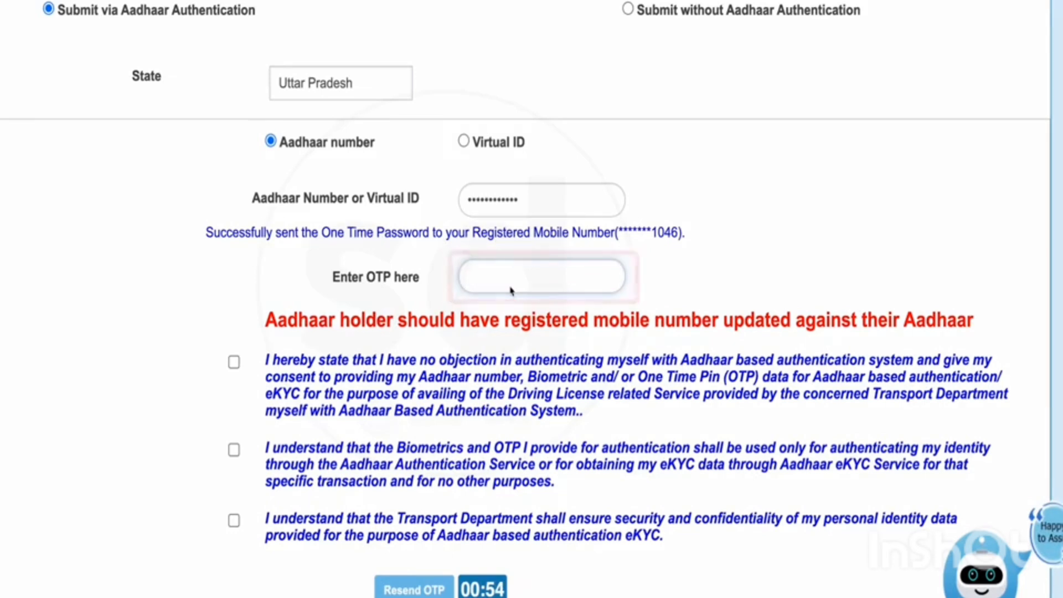
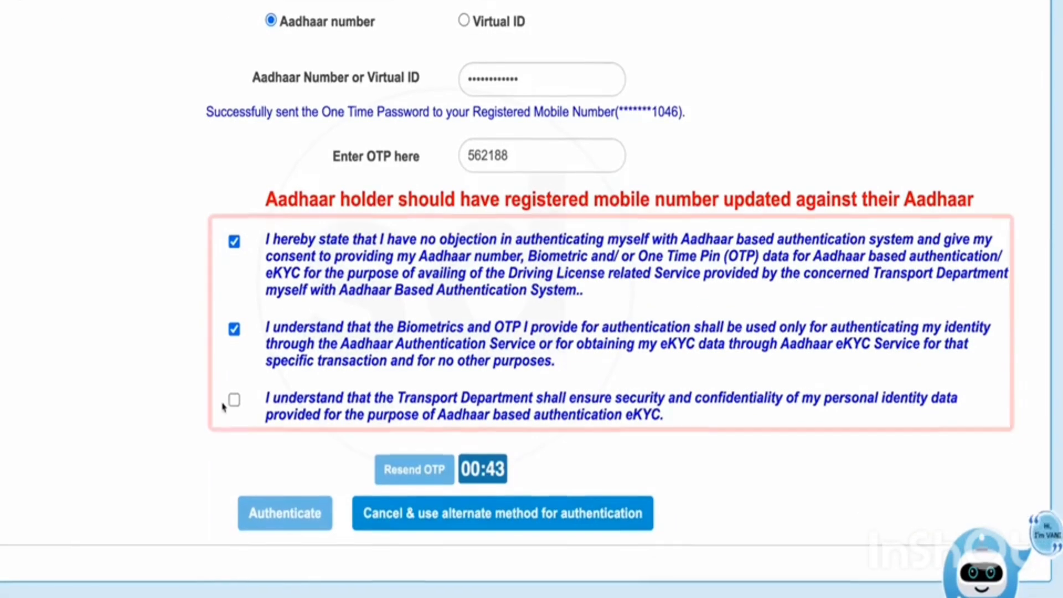
click(232, 400)
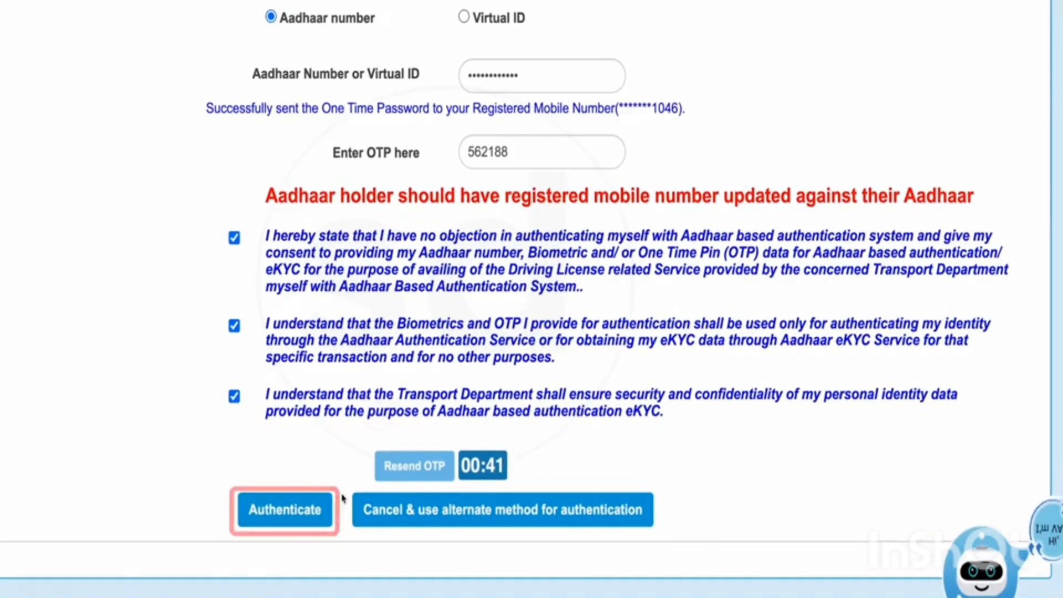
click(291, 520)
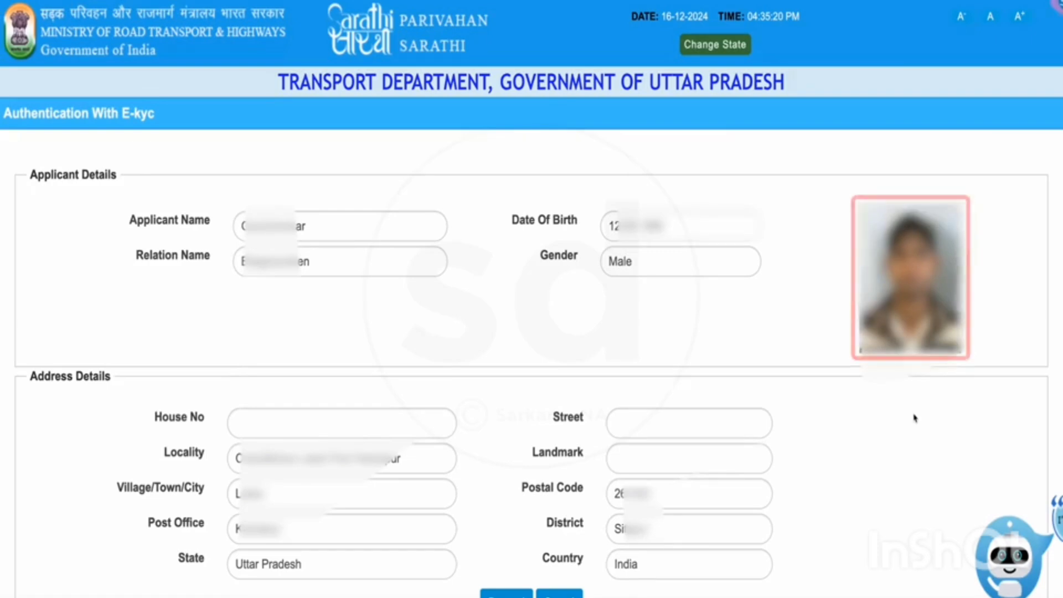
Proceed with the Aadhaar details to the learner licence form and its SITAPUR RTO prompt
scroll(618, 406, down, 3)
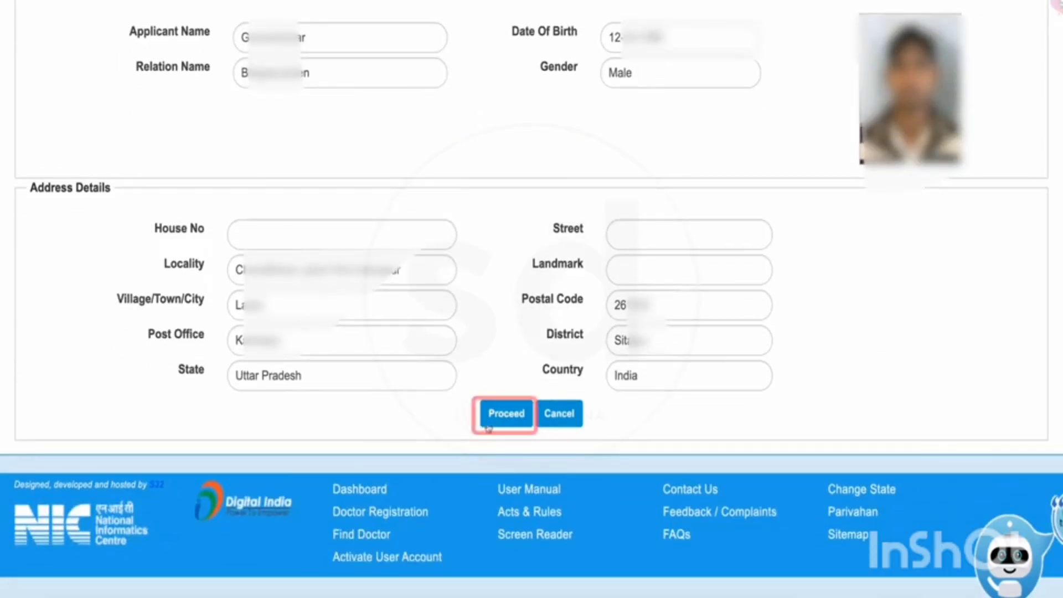
click(507, 415)
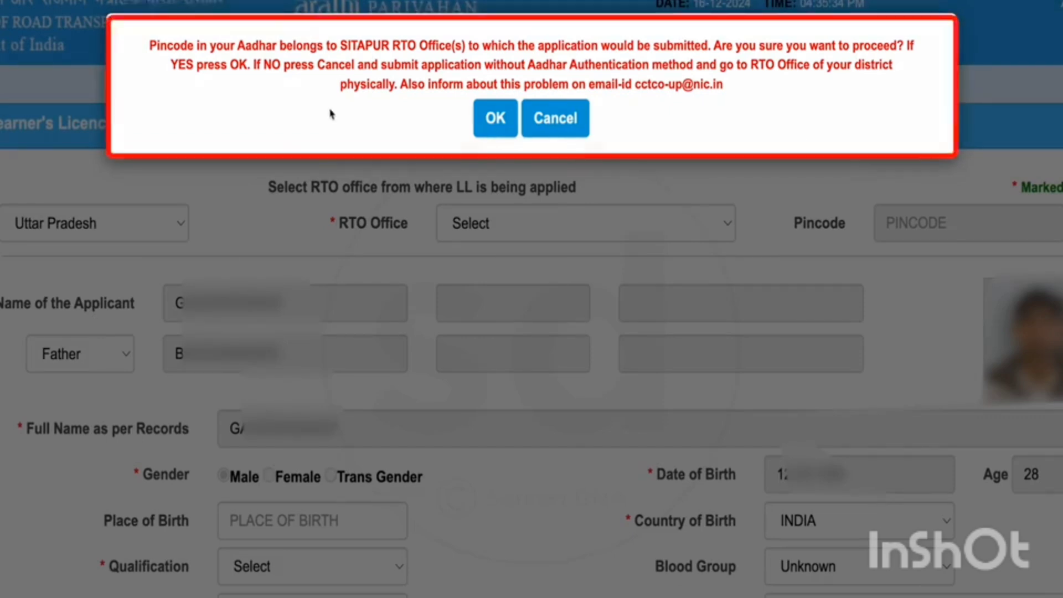
click(489, 121)
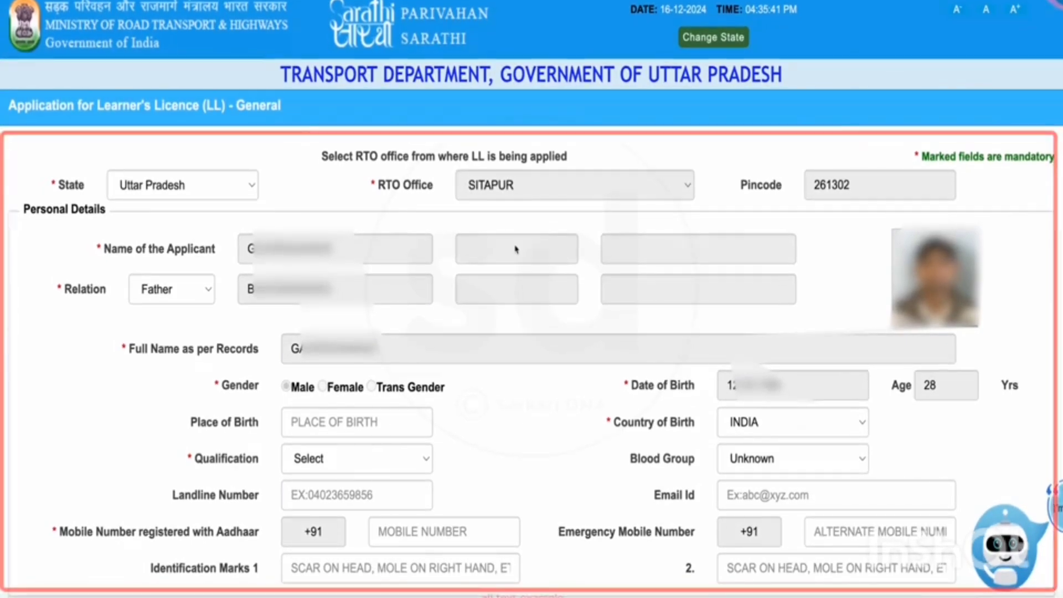
scroll(508, 339, down, 4)
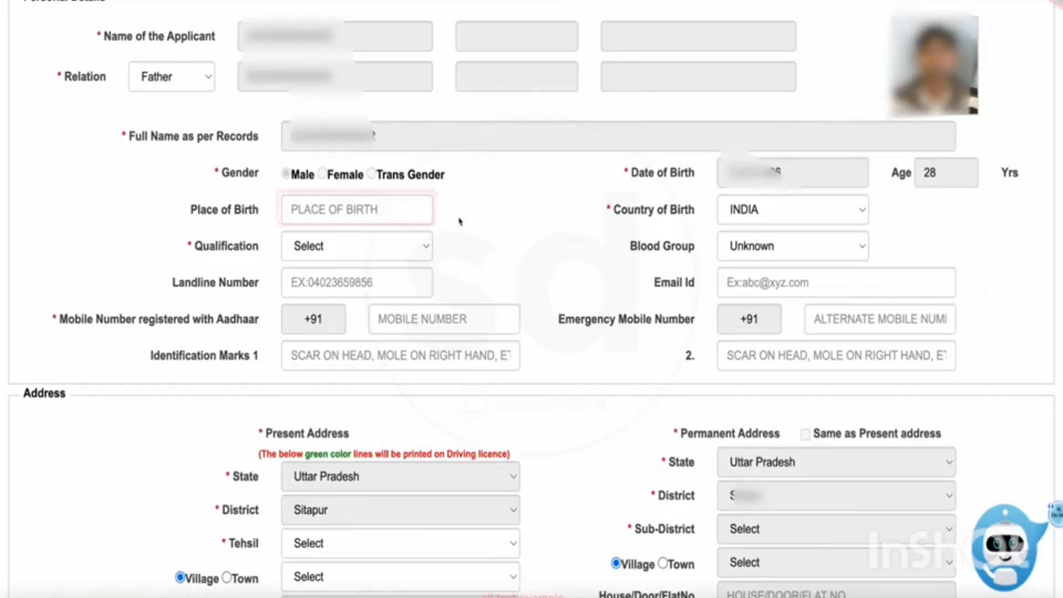
click(393, 220)
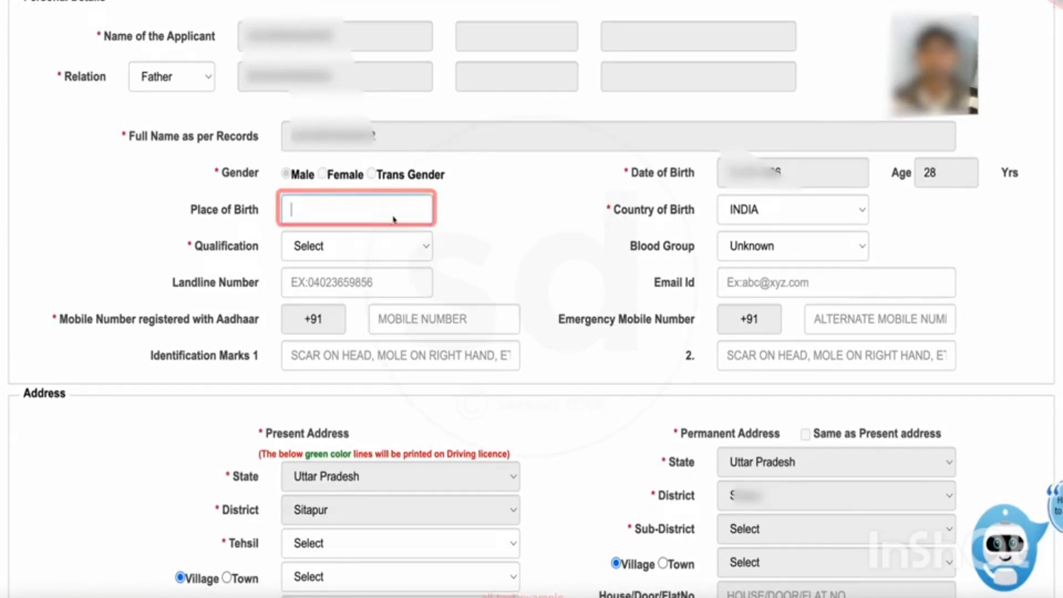
key(Caps_Lock)
text(S)
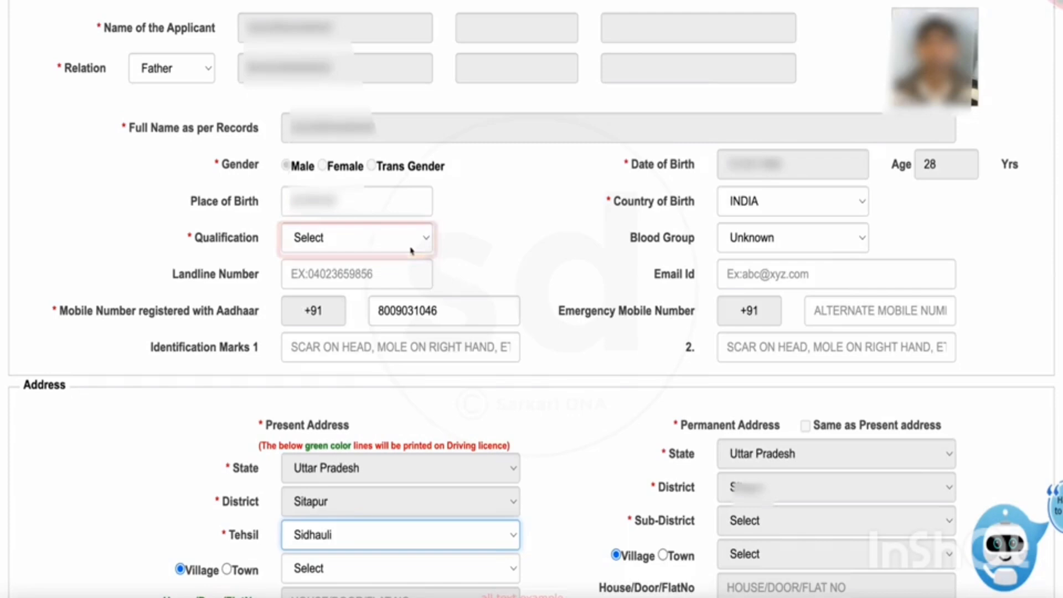
click(412, 251)
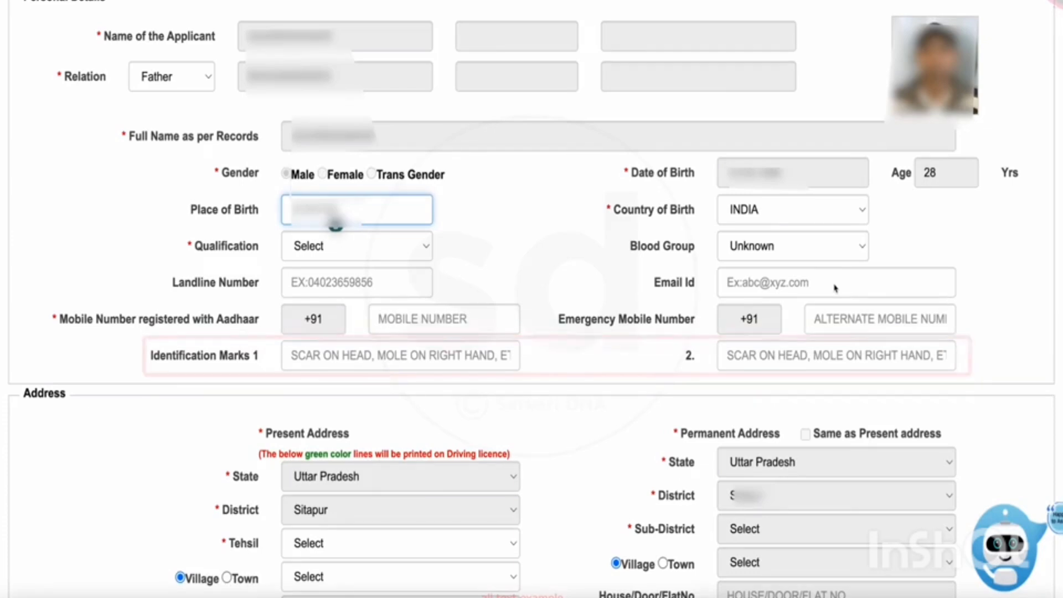
Choose the present address tehsil and enter the stay duration, with 7 months
scroll(835, 288, down, 7)
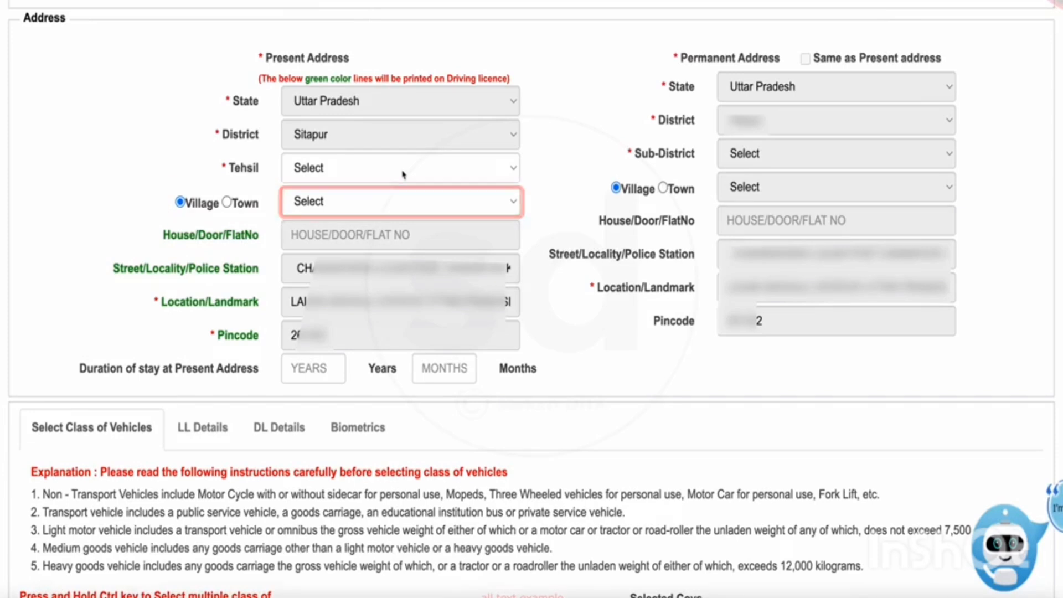
click(403, 175)
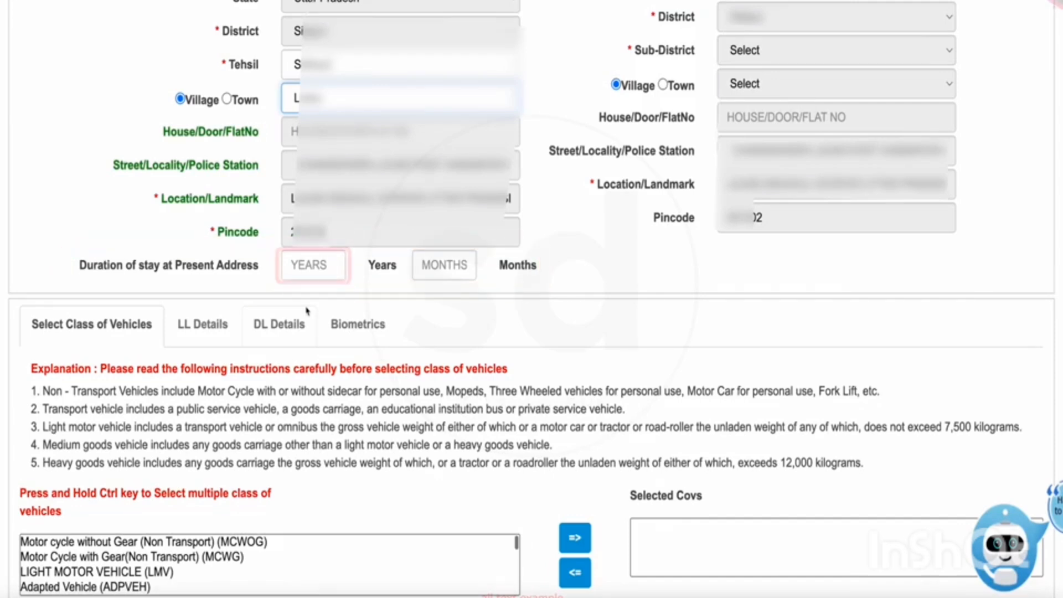
click(314, 268)
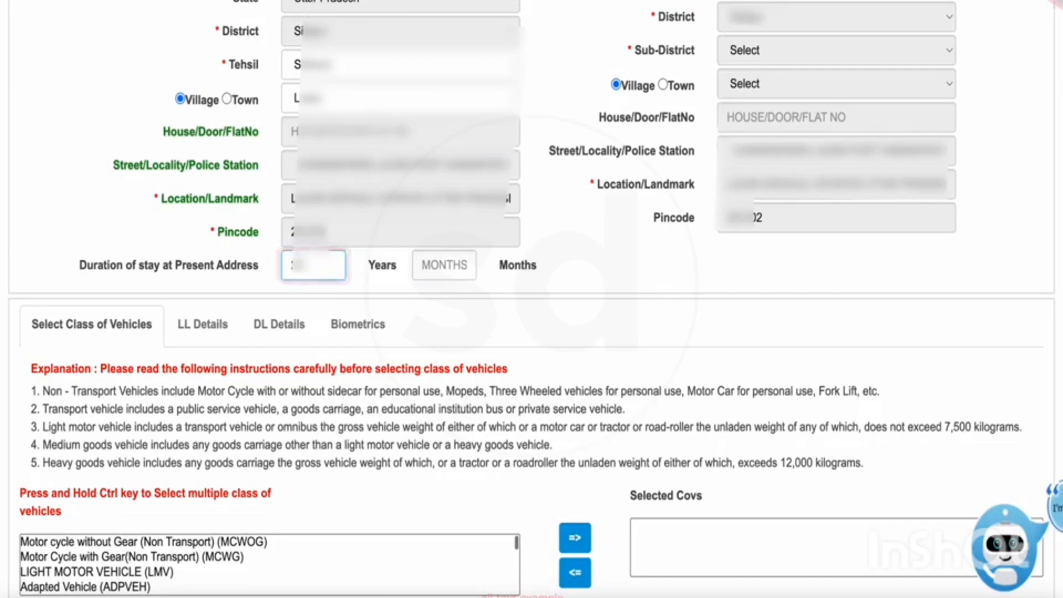
click(457, 267)
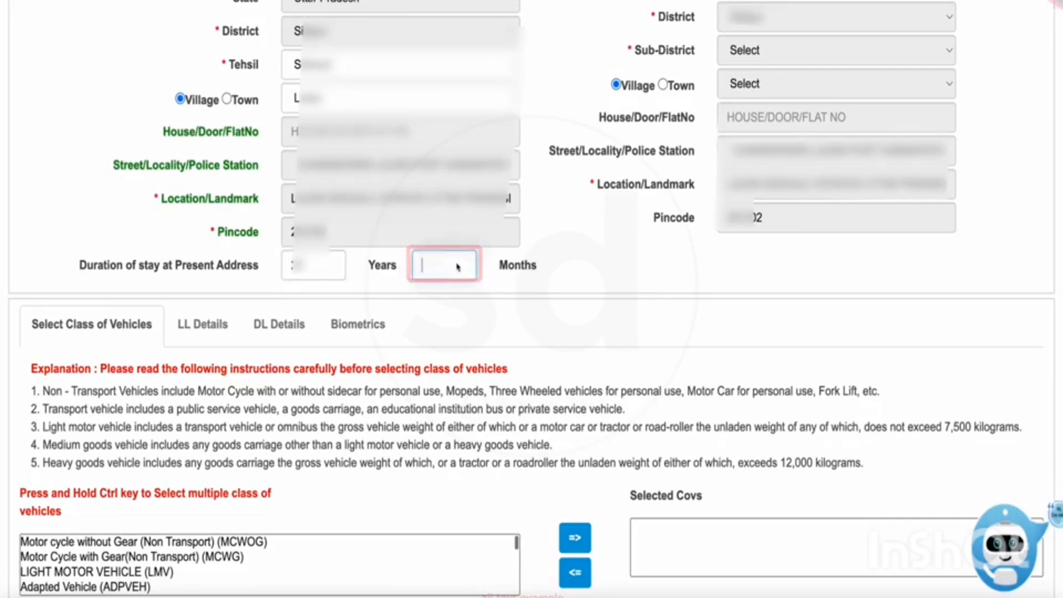
text(7)
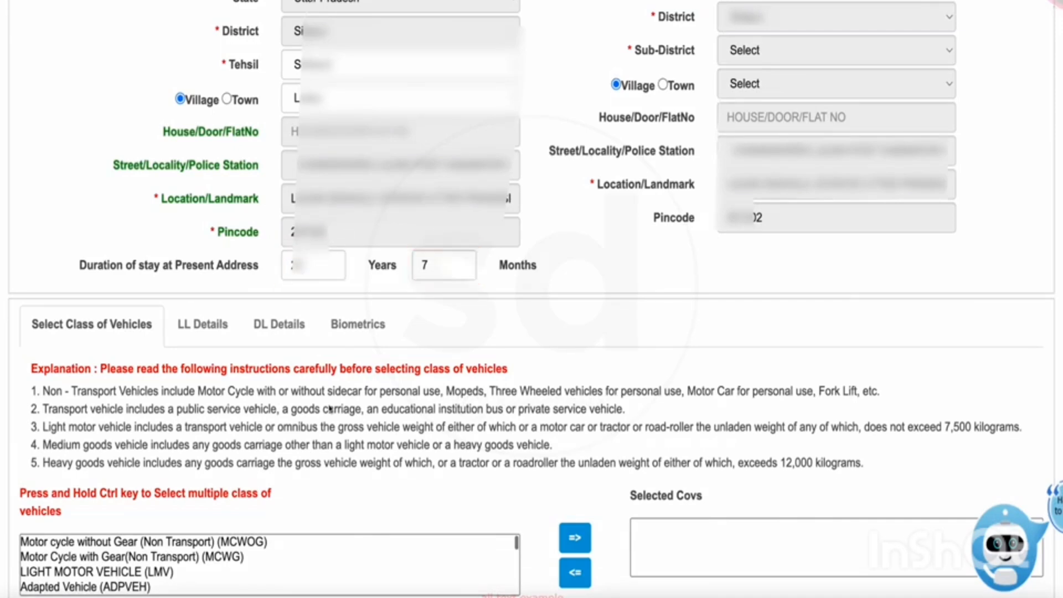
Add MCWG and LMV to the selected vehicle classes and tick the prior-conviction question
scroll(464, 427, down, 3)
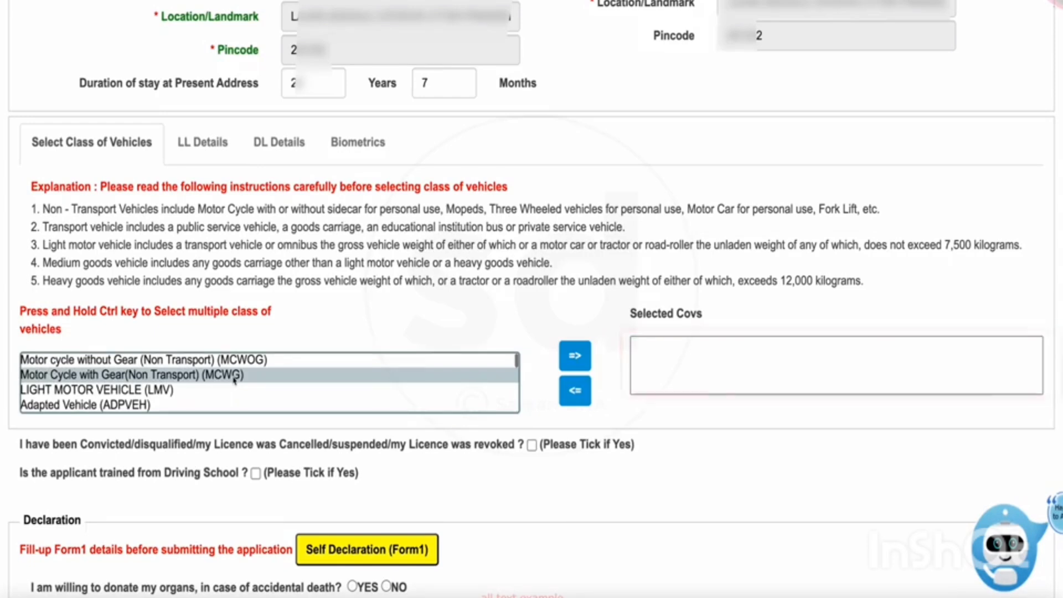
click(567, 357)
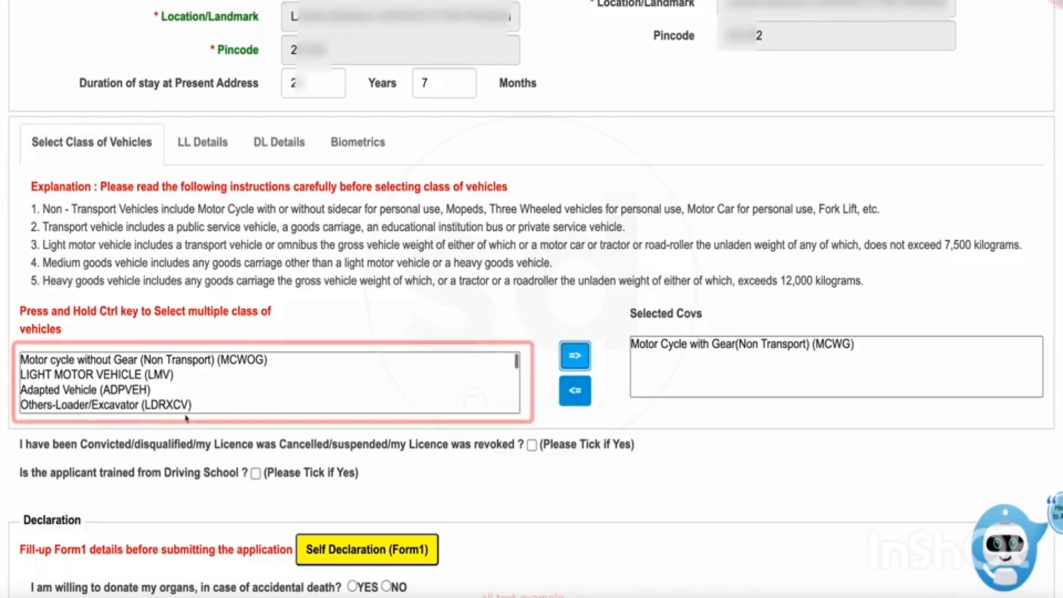
click(146, 378)
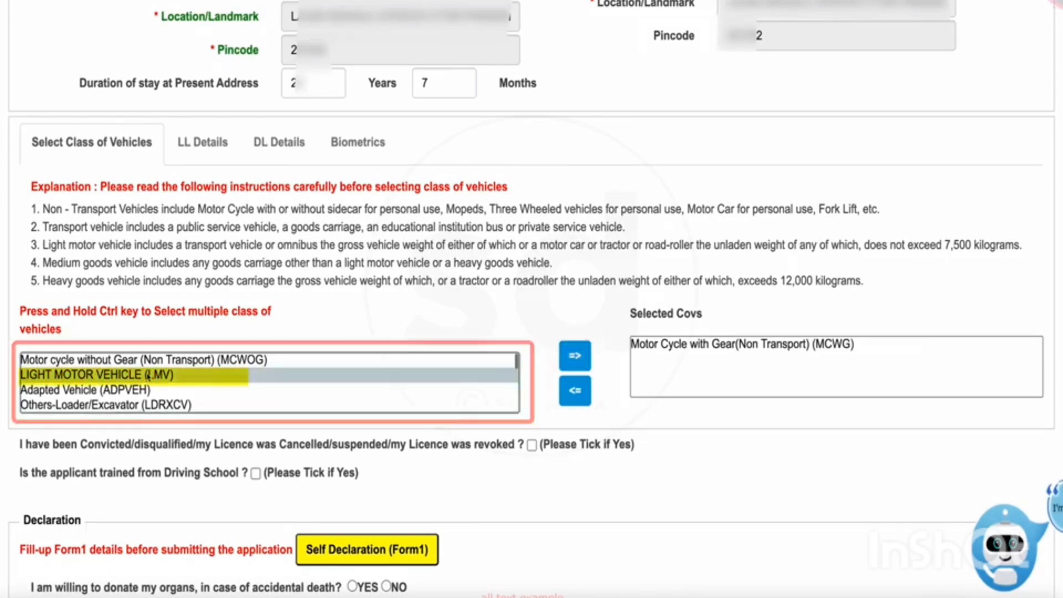
click(574, 357)
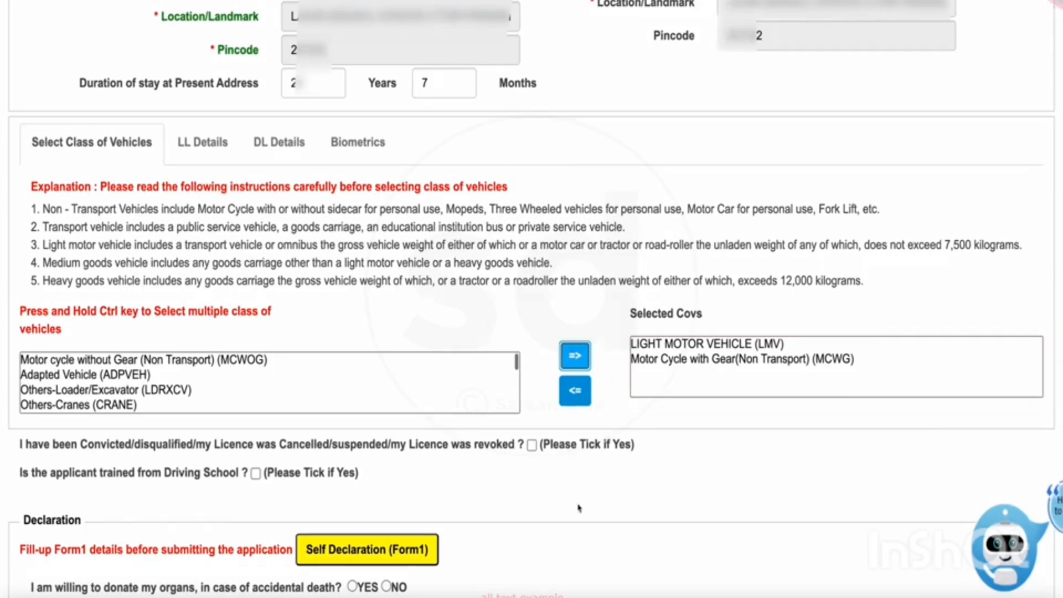
scroll(437, 474, down, 2)
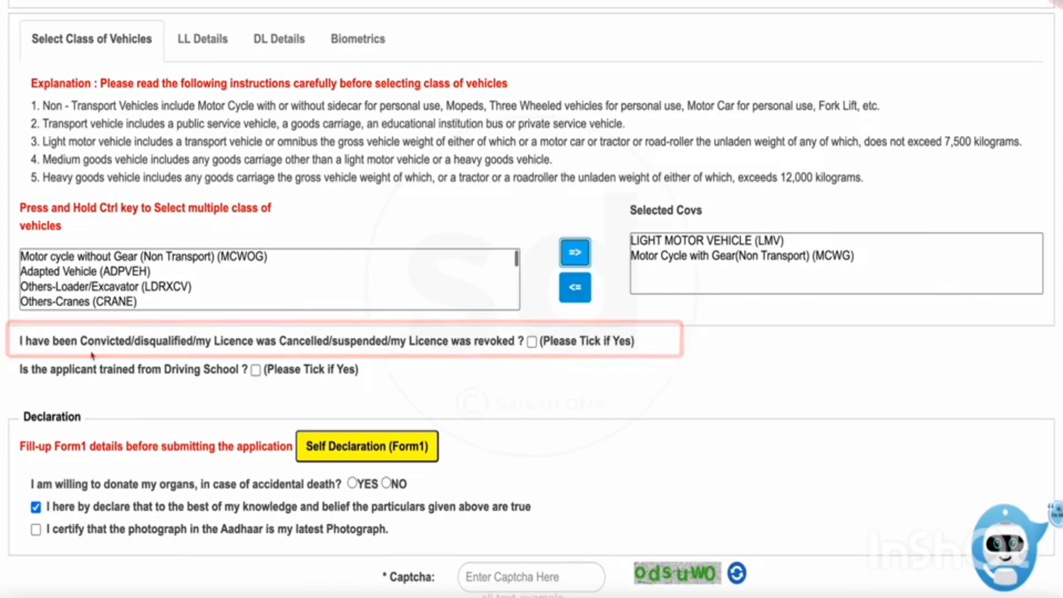
click(532, 341)
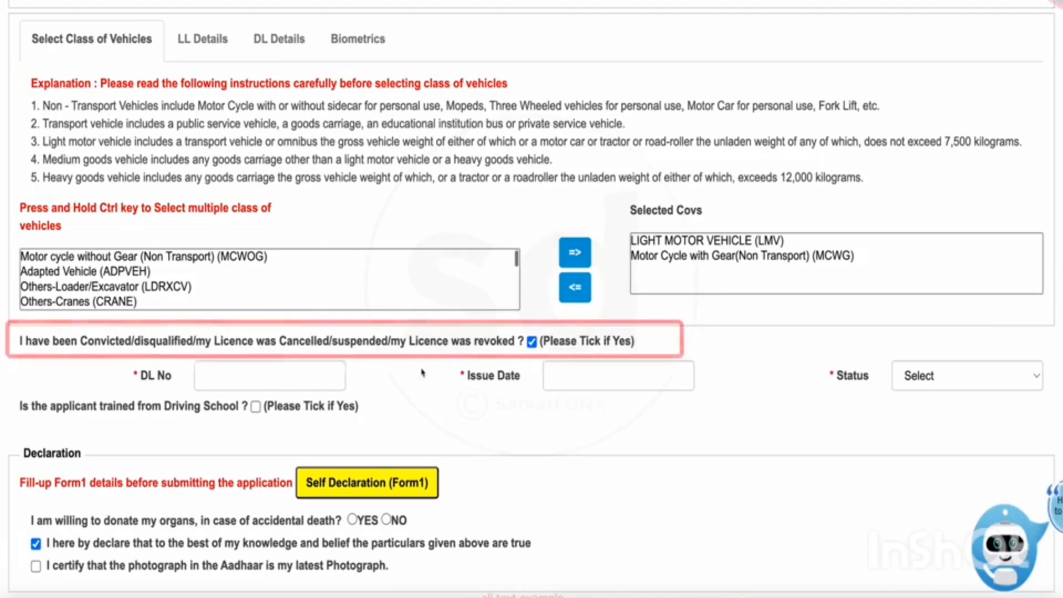
Clear the conviction answer, try driving-school training details for MCWG, then withdraw the driving-school answer
click(532, 341)
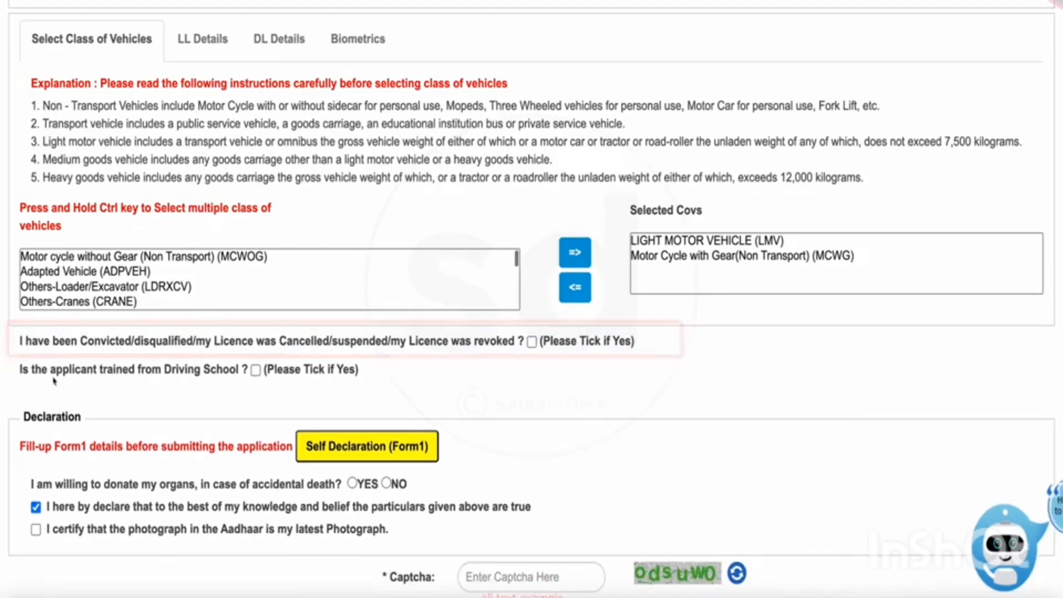
click(256, 369)
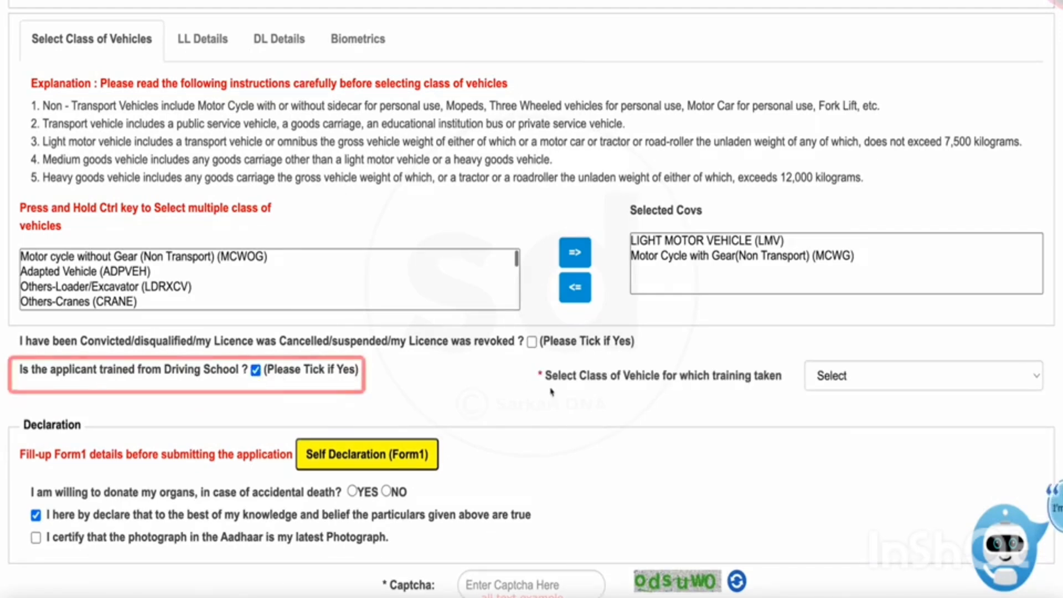
click(865, 382)
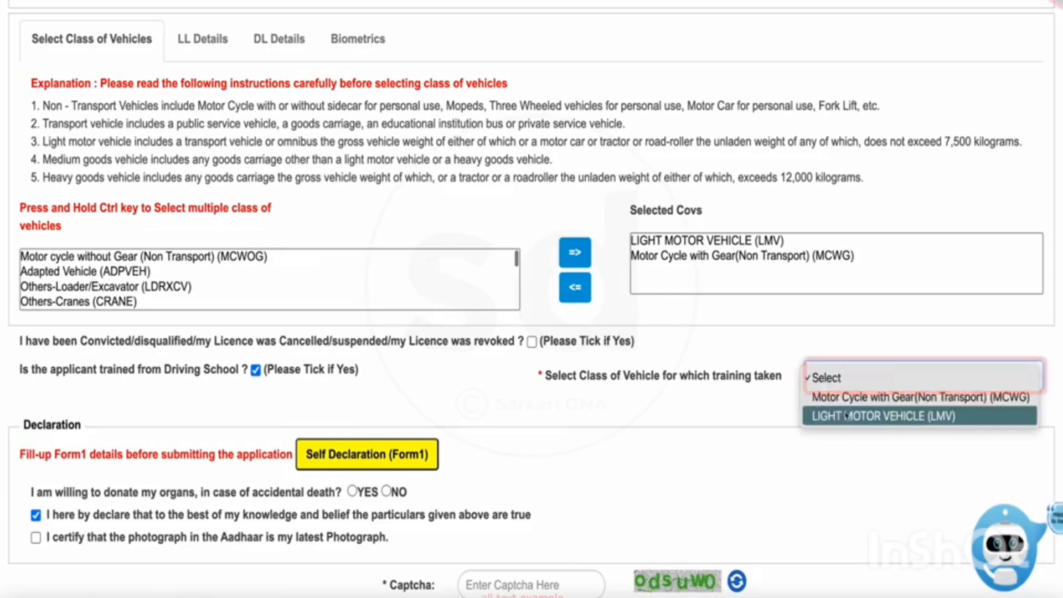
click(886, 397)
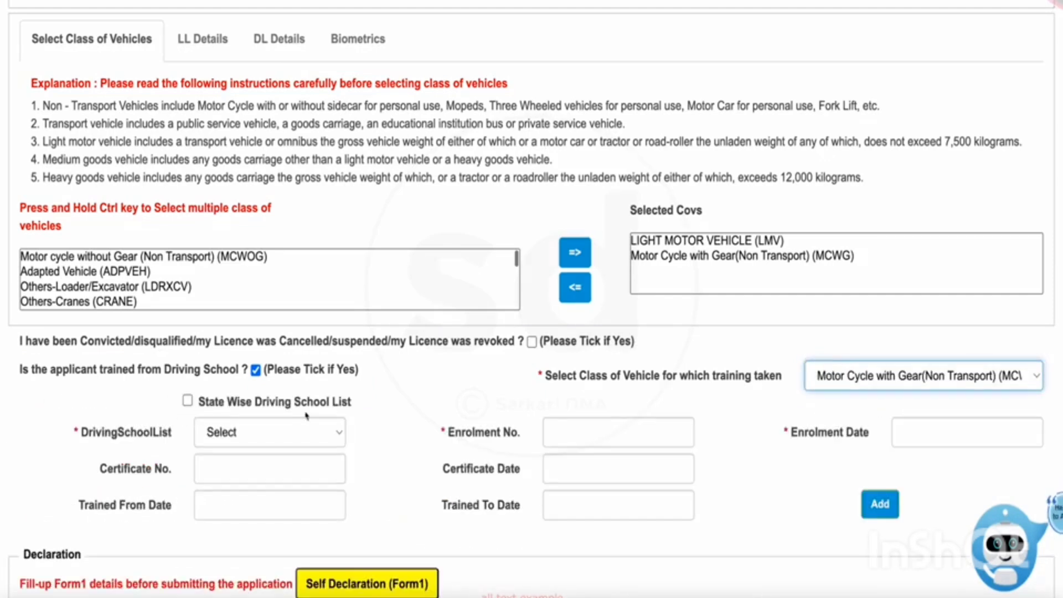
click(187, 400)
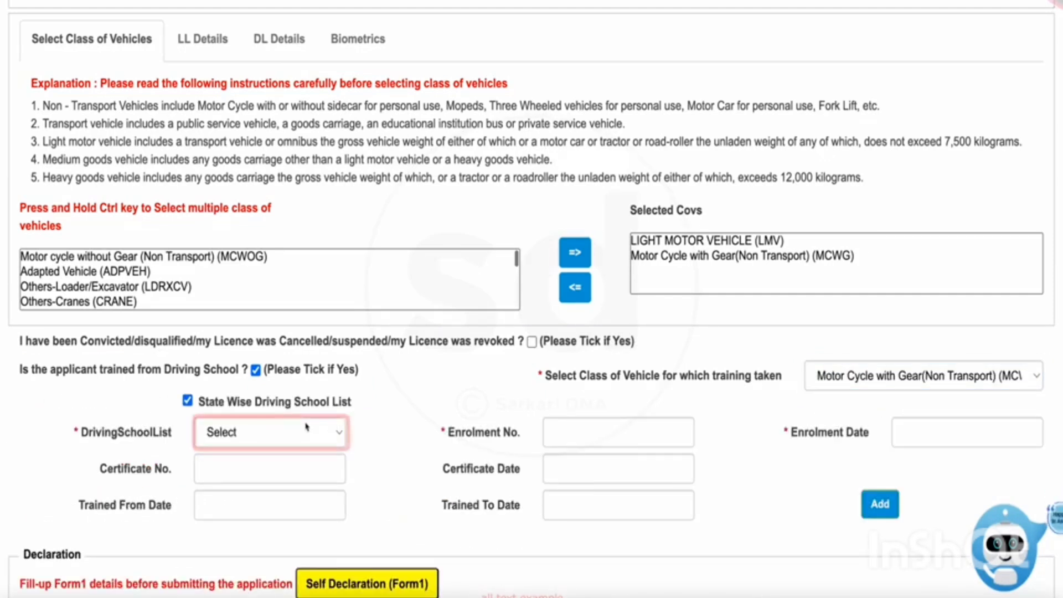
click(271, 433)
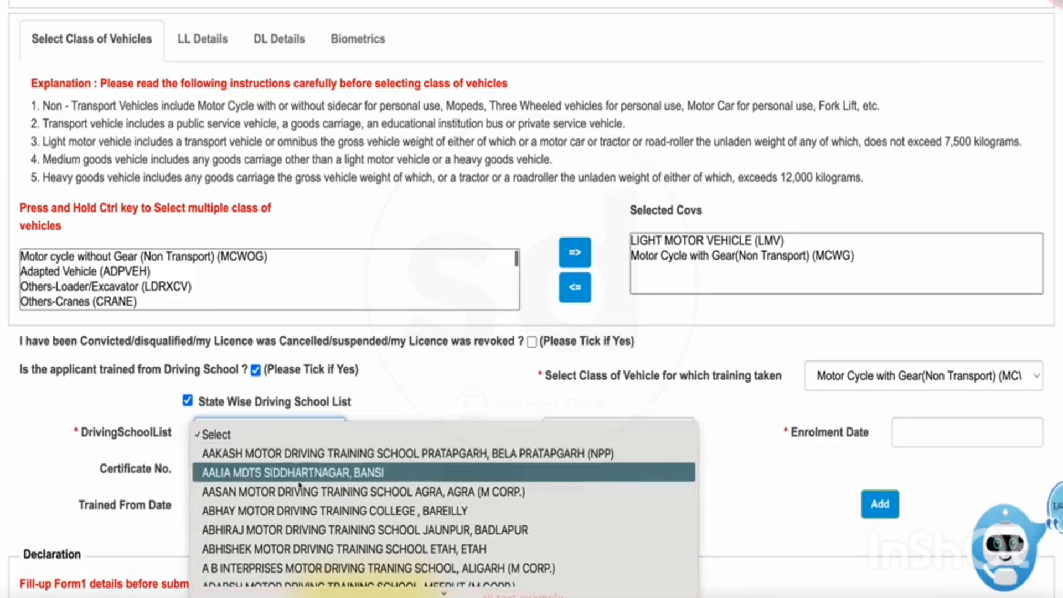
scroll(309, 494, down, 3)
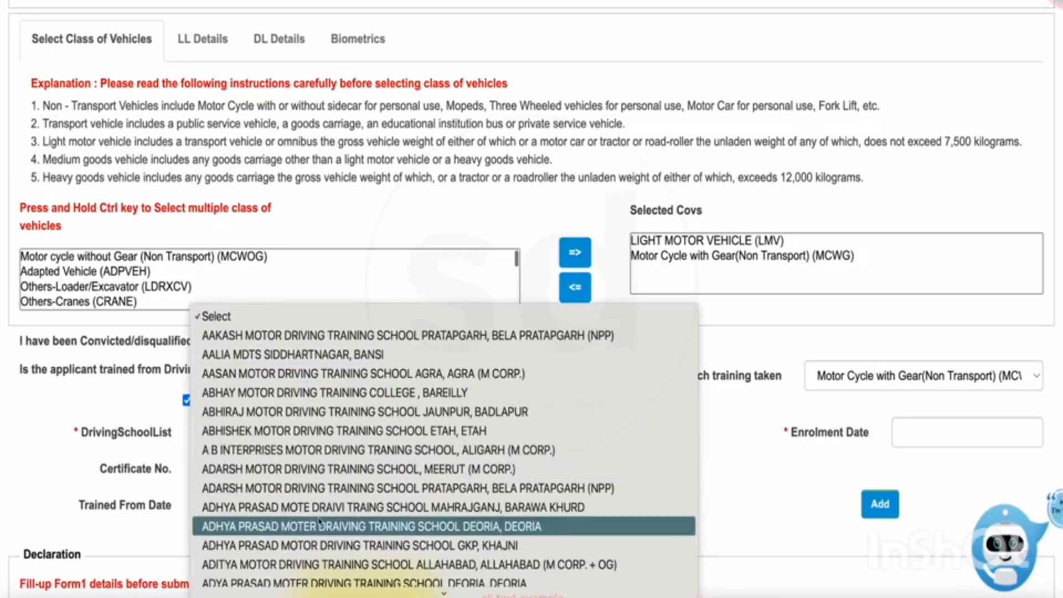
scroll(315, 522, down, 5)
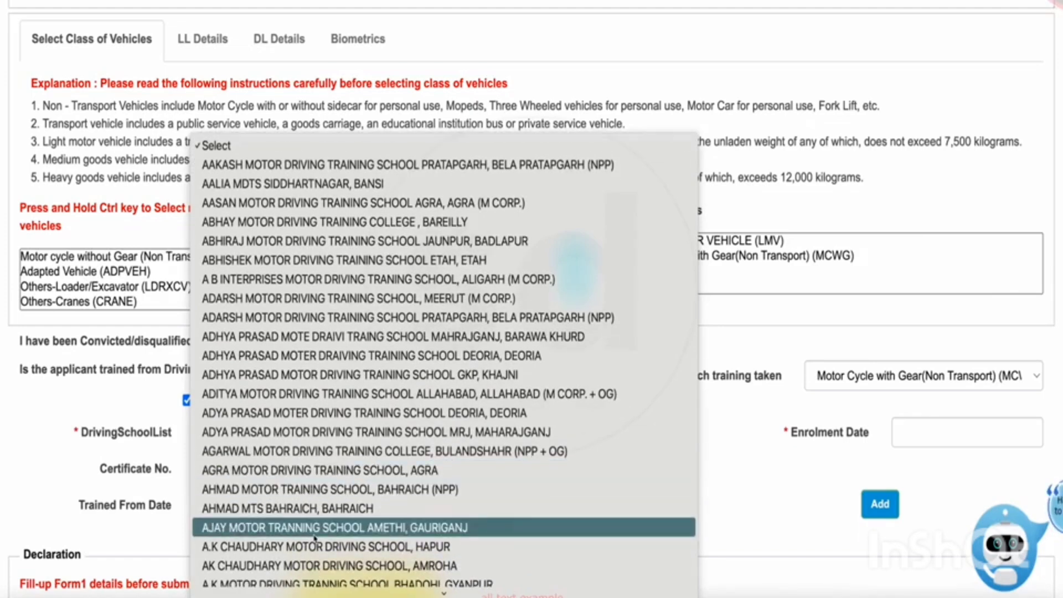
scroll(315, 539, down, 5)
click(314, 477)
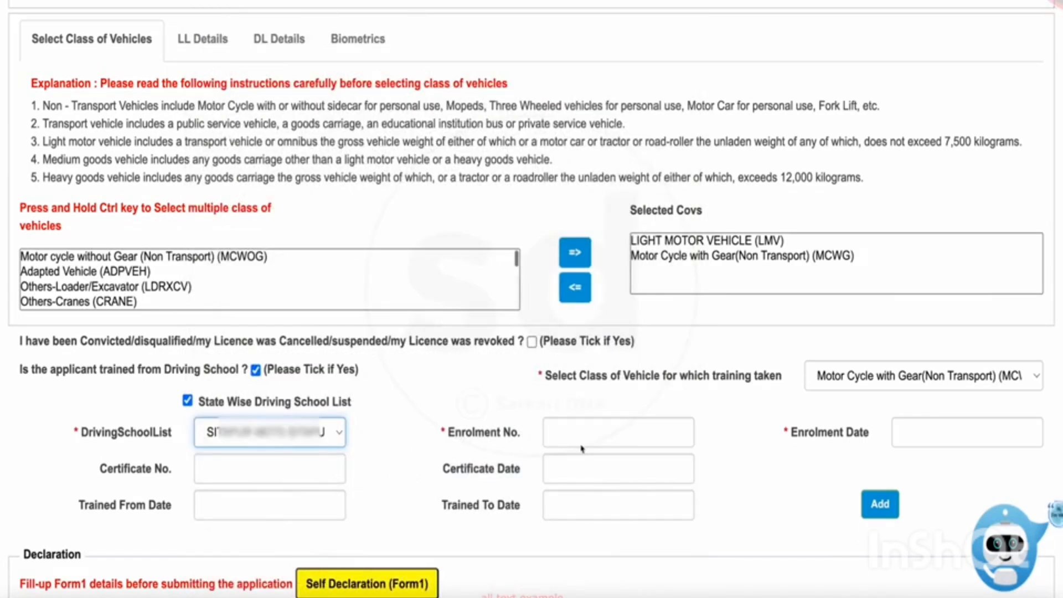
click(612, 437)
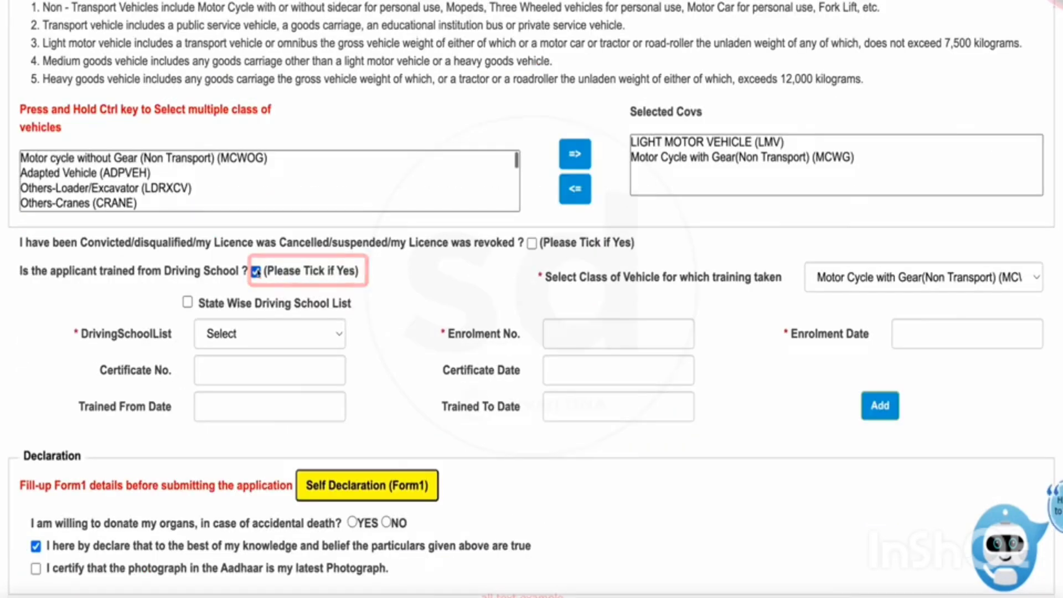
click(255, 271)
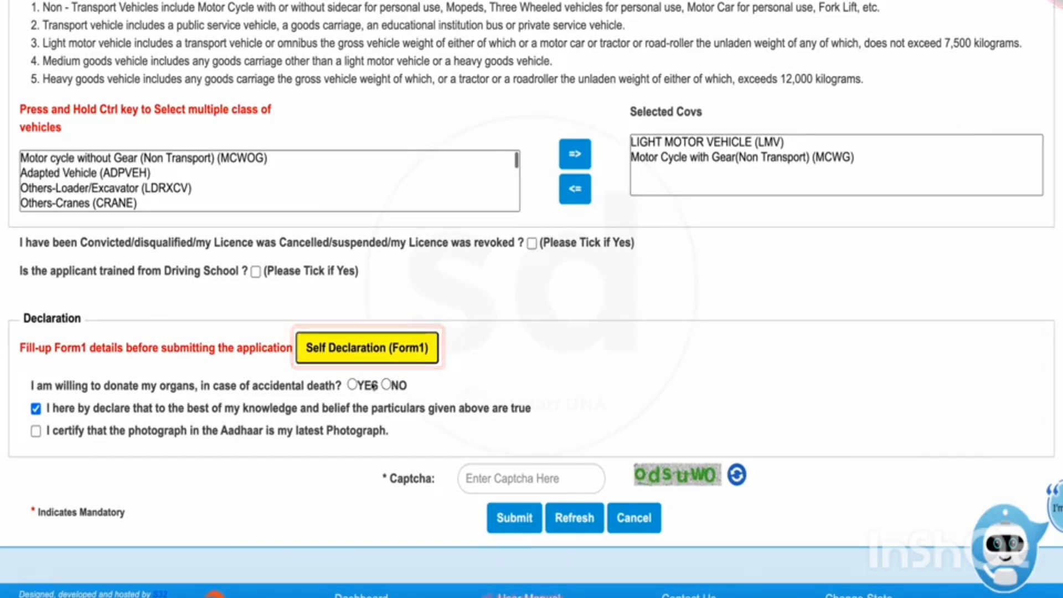
Complete the Form1 fitness declaration answering no to other diseases, affirm it, and submit
click(370, 359)
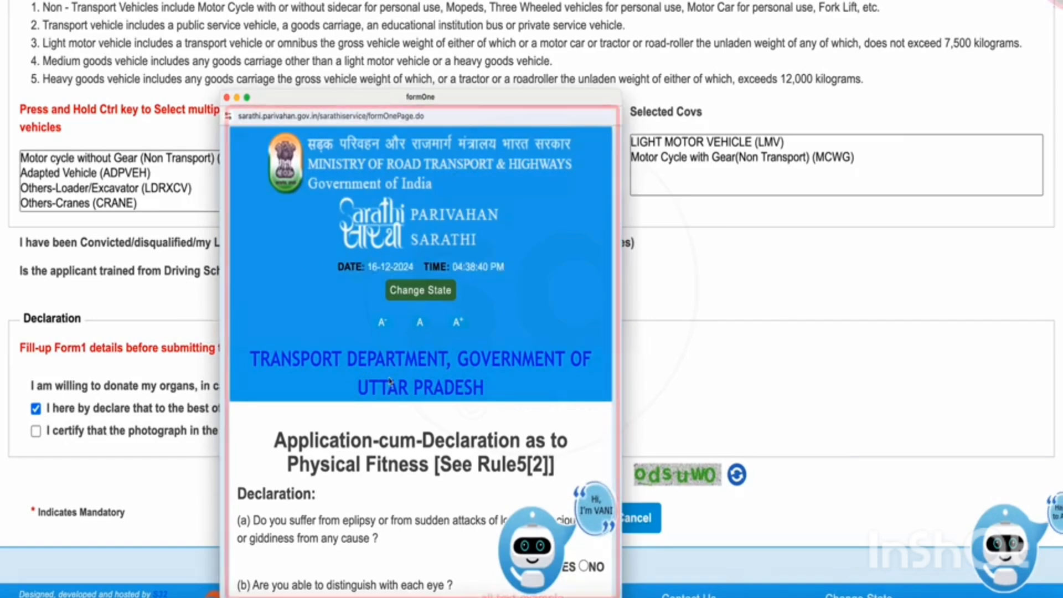
scroll(383, 382, down, 3)
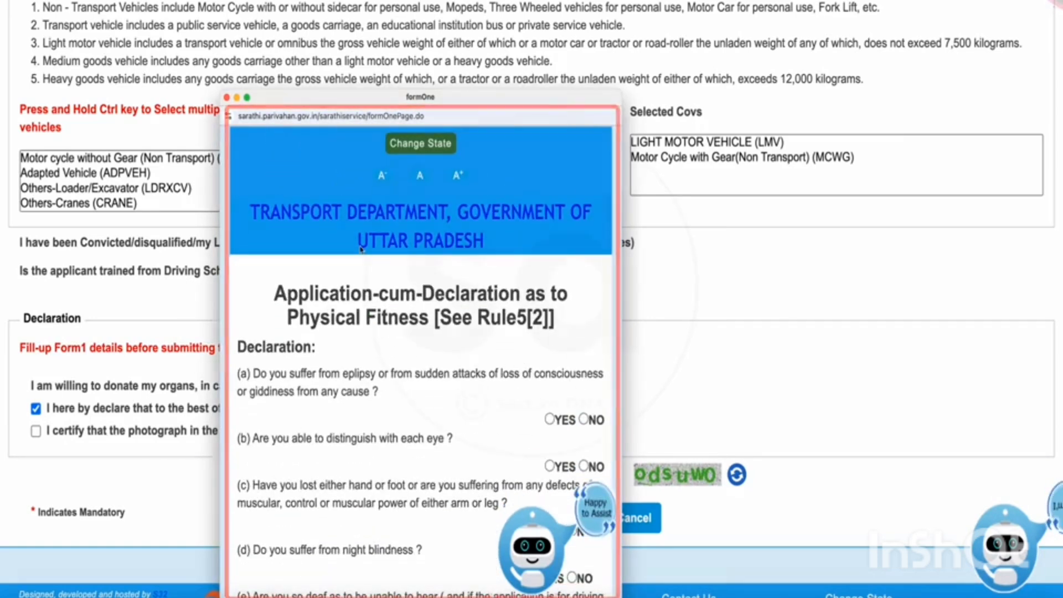
scroll(485, 377, down, 3)
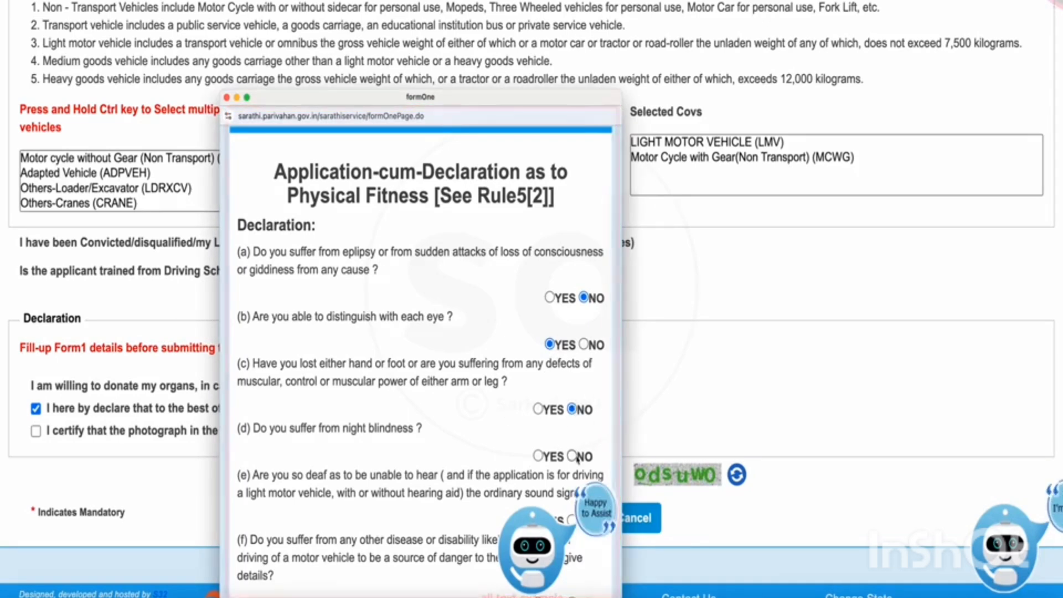
scroll(571, 459, down, 5)
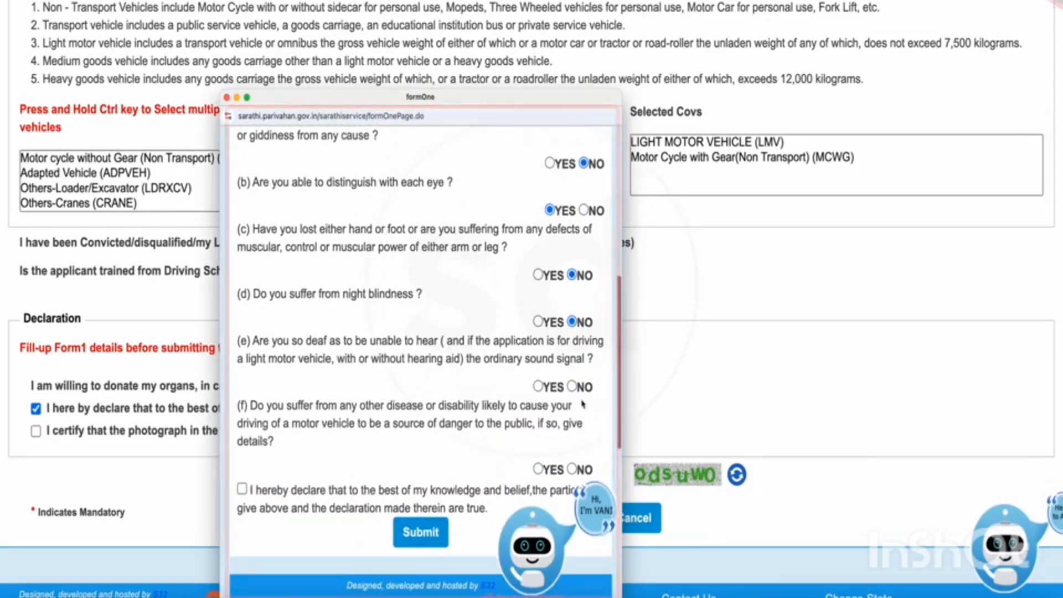
click(571, 470)
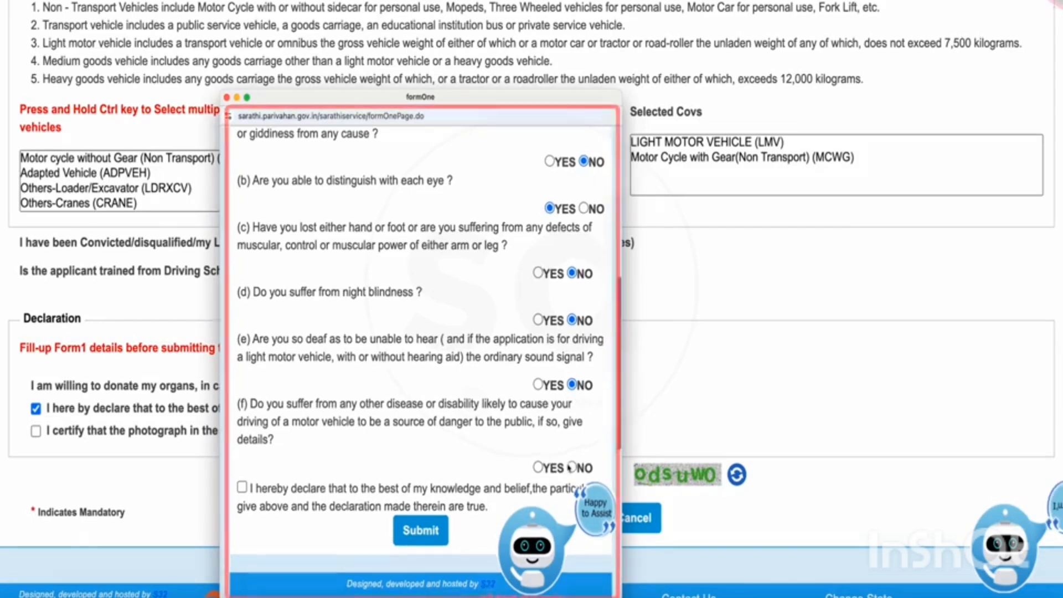
scroll(547, 473, up, 1)
click(454, 507)
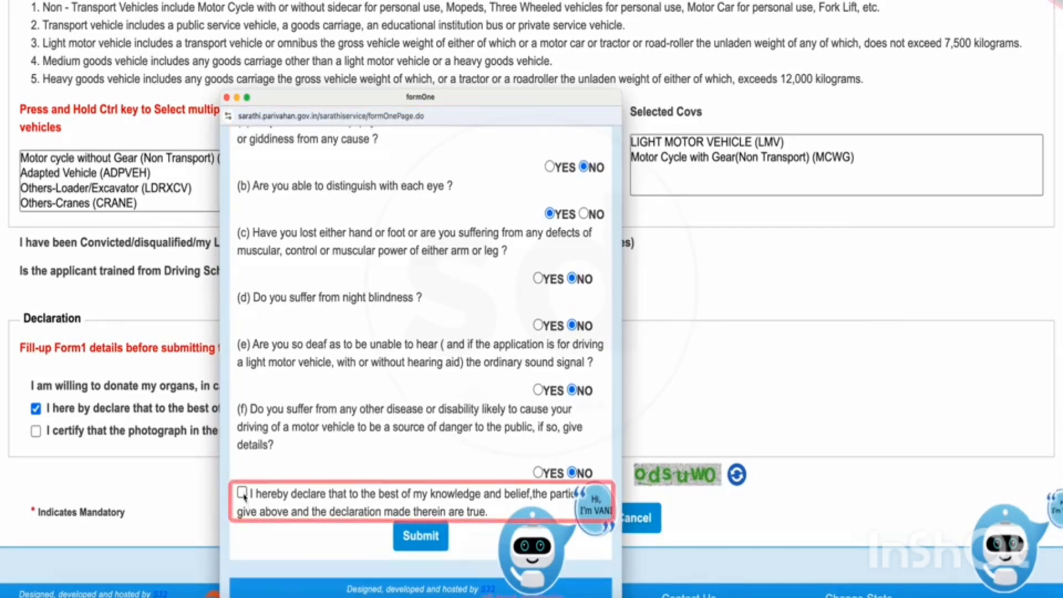
click(421, 535)
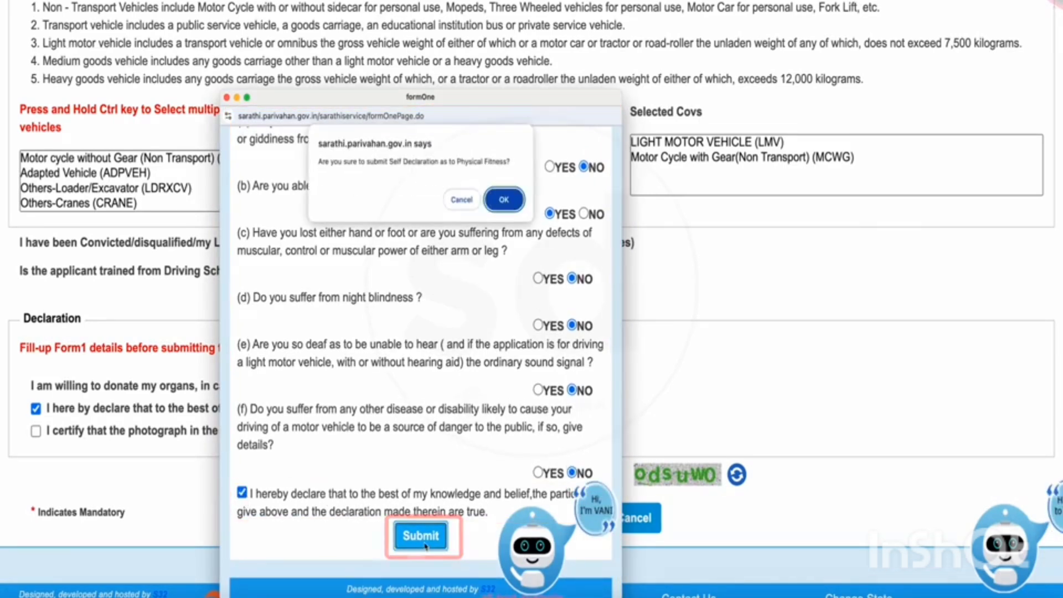
click(504, 200)
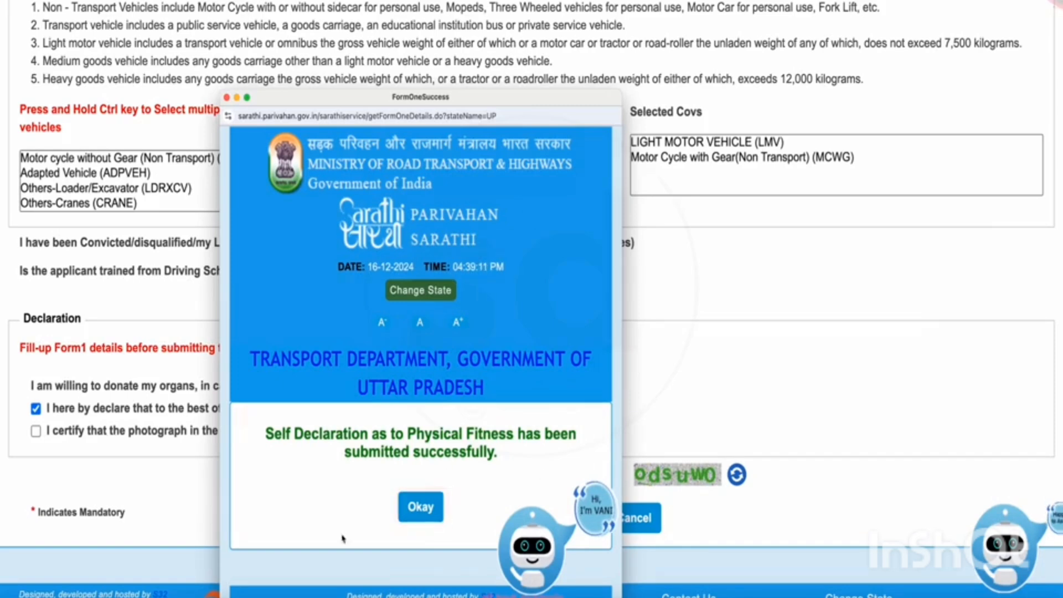
Enter the captcha and submit the LL application, acknowledging the acceptance and congratulations messages
click(420, 507)
scroll(382, 317, down, 1)
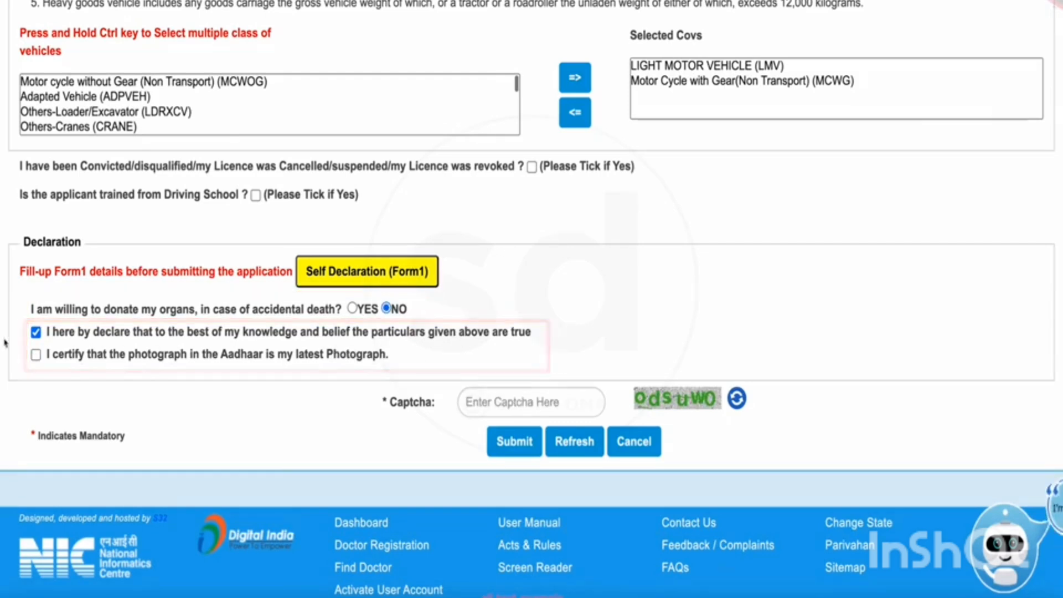
click(535, 403)
text(X)
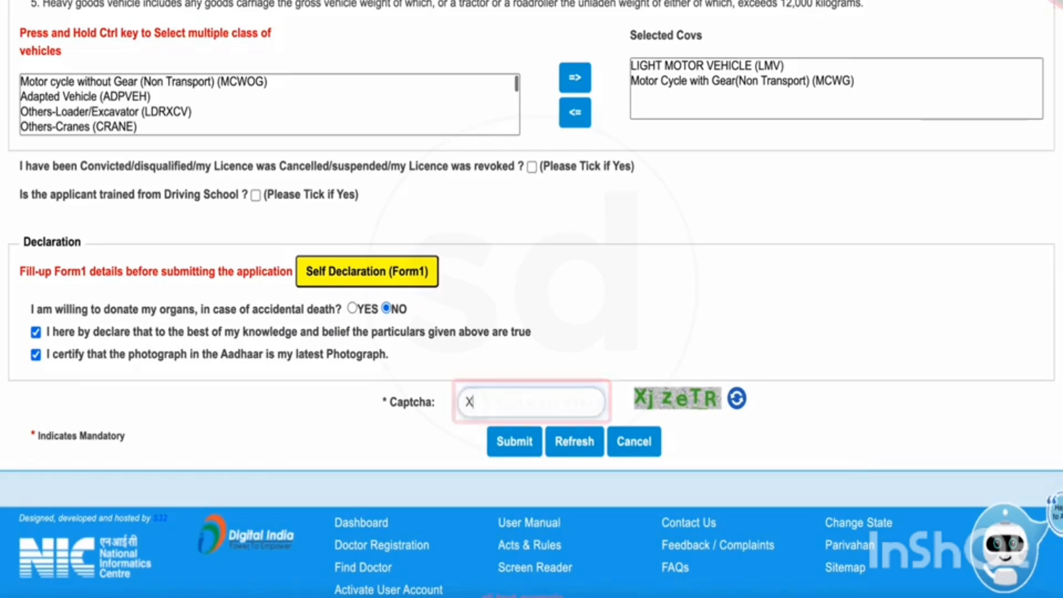
text(jzeTR)
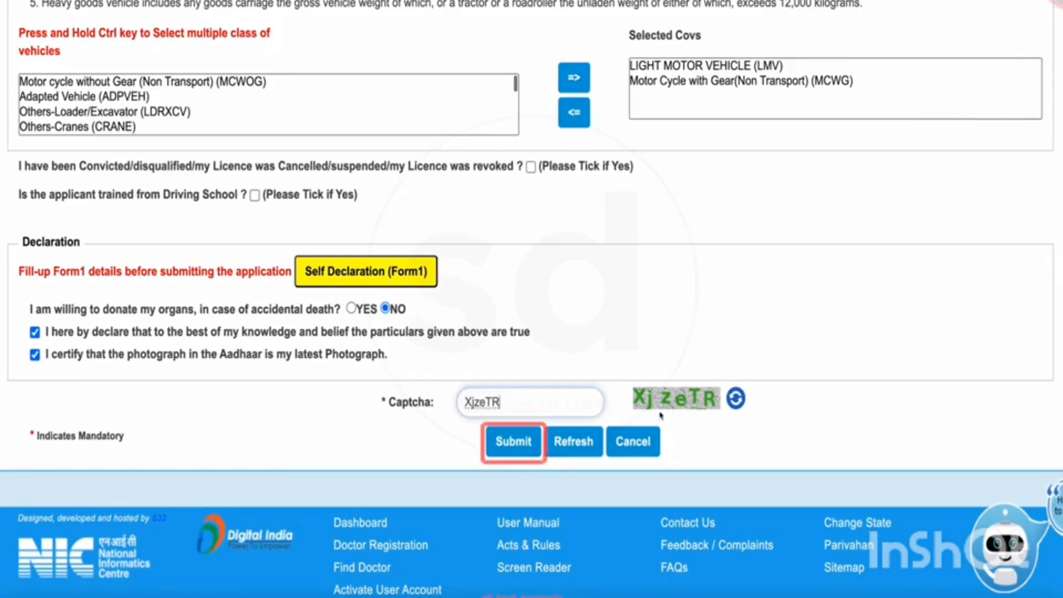
click(515, 441)
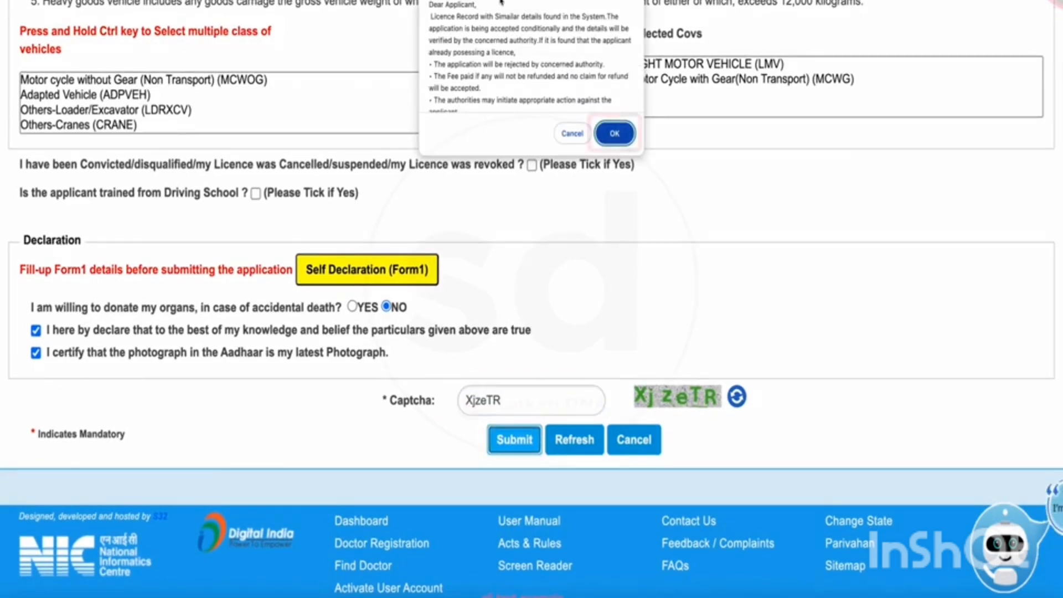
click(615, 134)
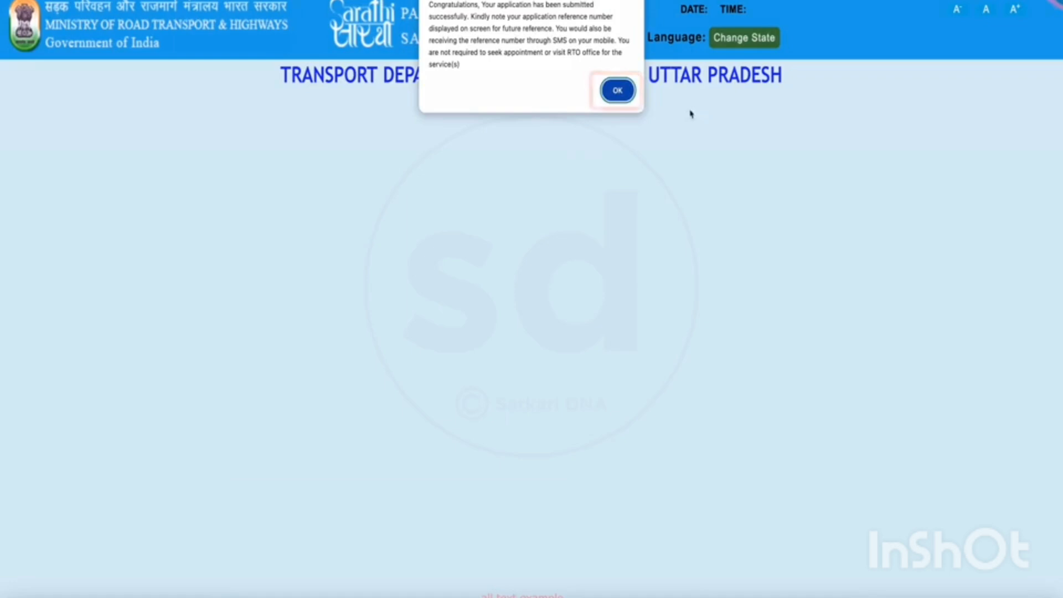
click(618, 91)
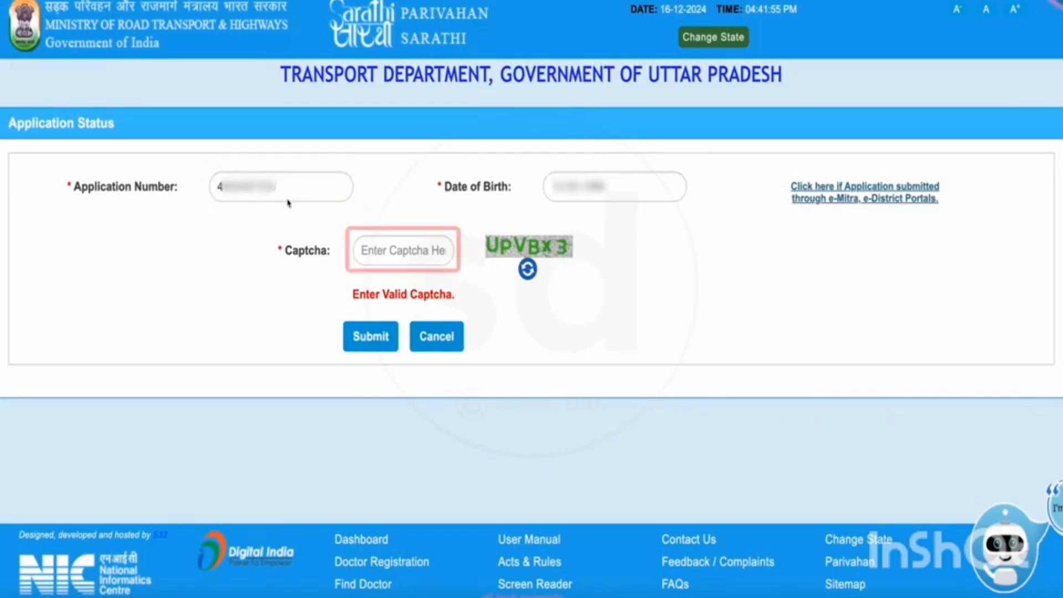
Submit the status captcha and review the pending stages: photo-signature upload and fee payment
text(UPVBx3)
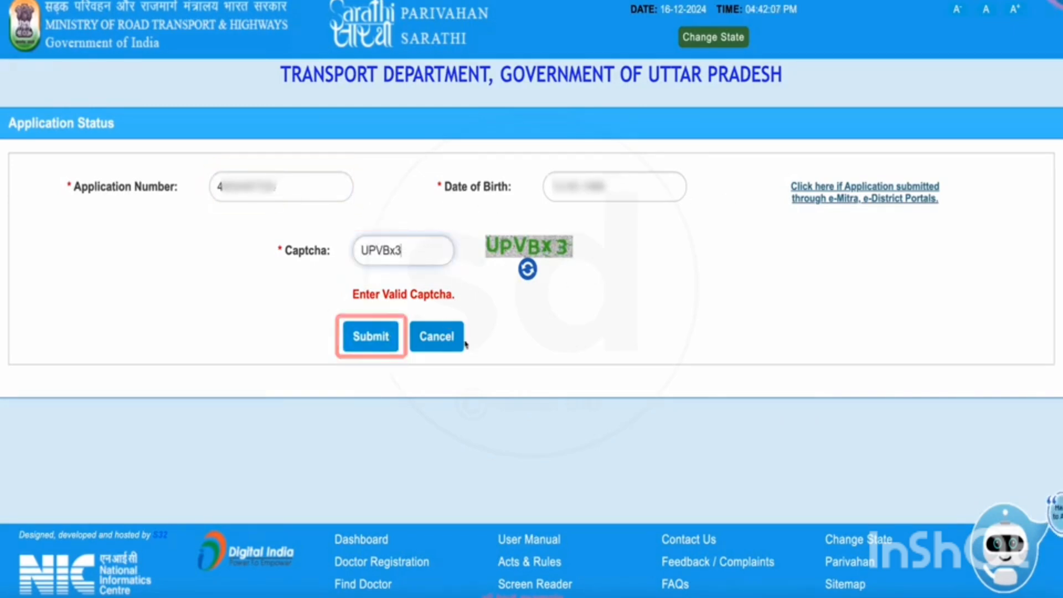
click(372, 336)
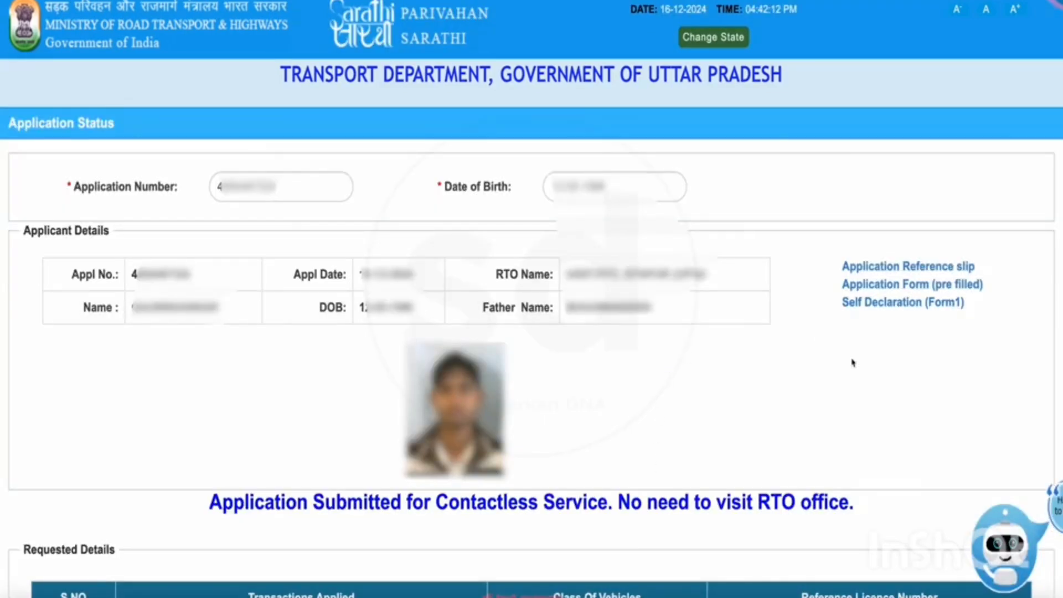
scroll(798, 384, down, 8)
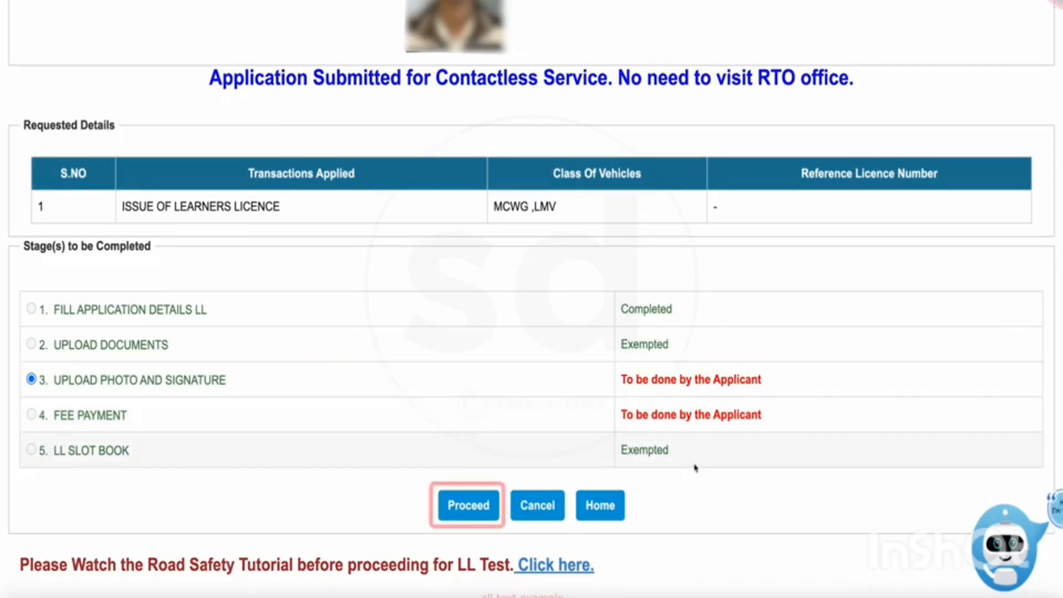
Proceed with Upload Photo and Signature and scroll down to the upload fields
click(468, 506)
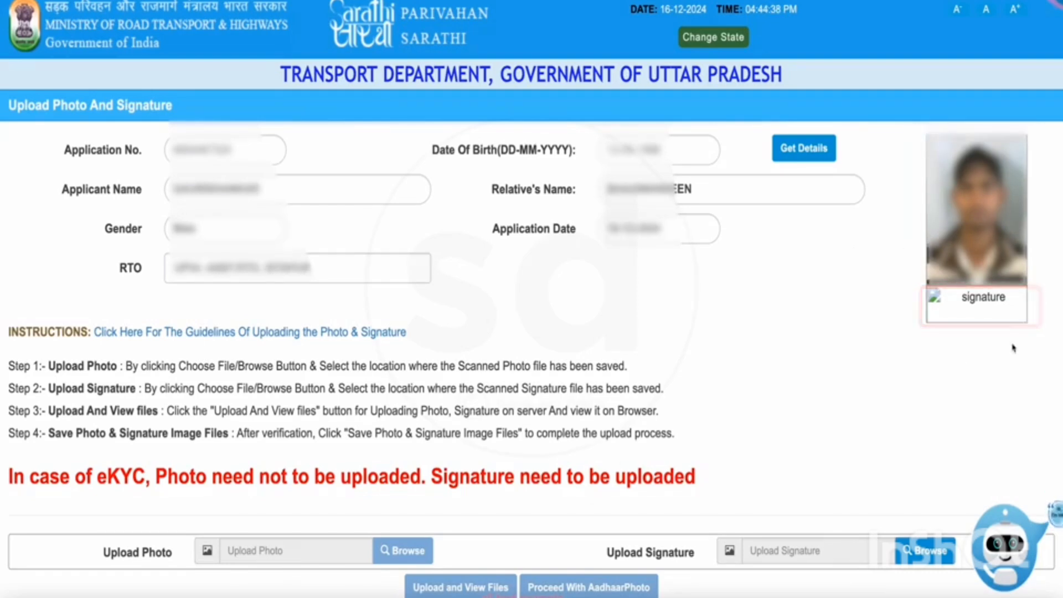
scroll(904, 253, down, 3)
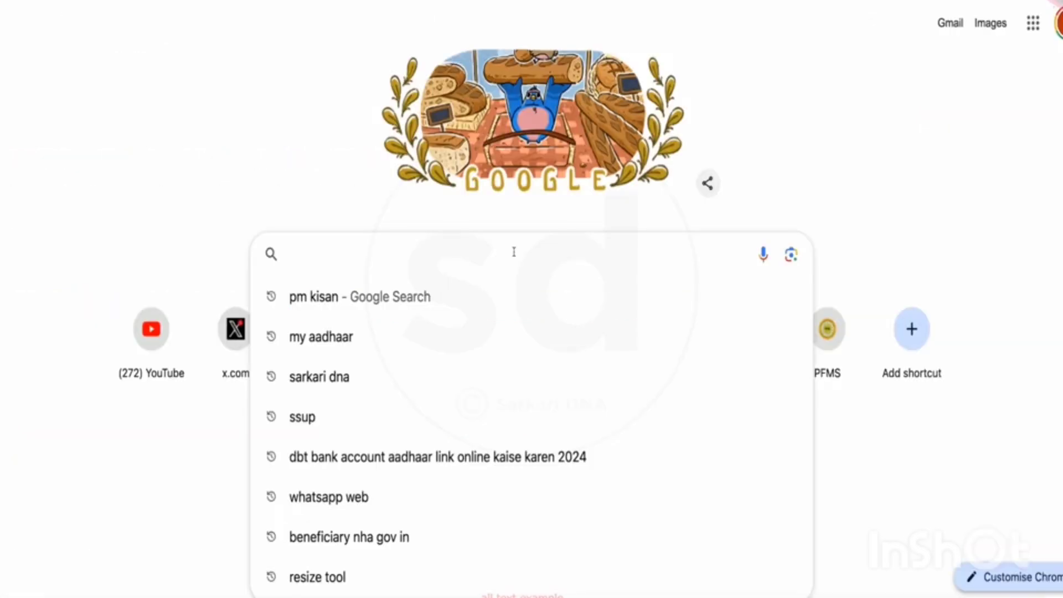
Use Sarkari DNA's Photo Resize tool to shrink photo2.jpg to 70 percent as a 90%-quality JPG
text(sarkari dna)
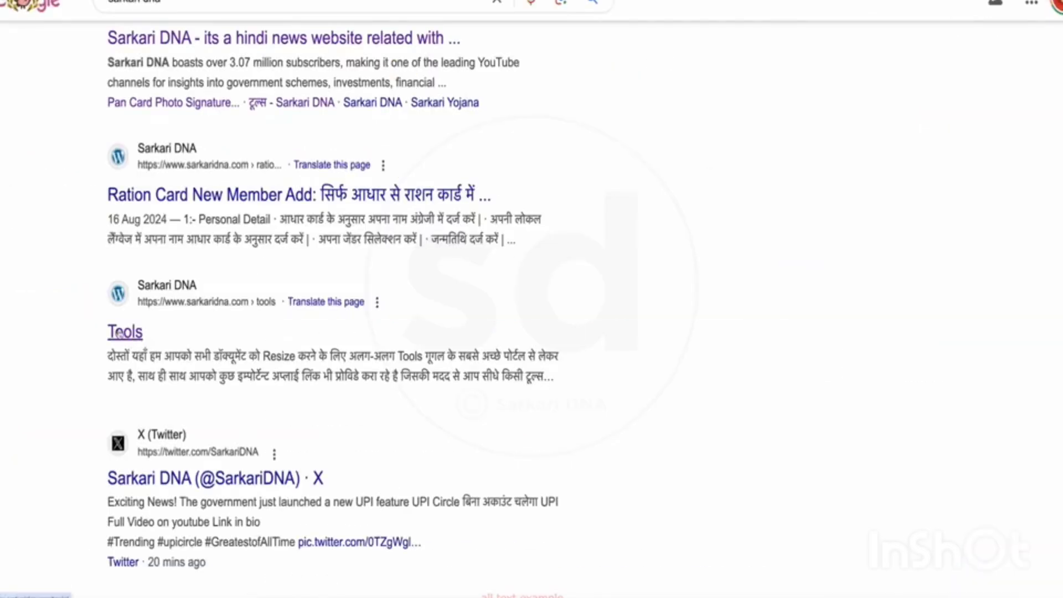
click(122, 332)
scroll(664, 474, down, 15)
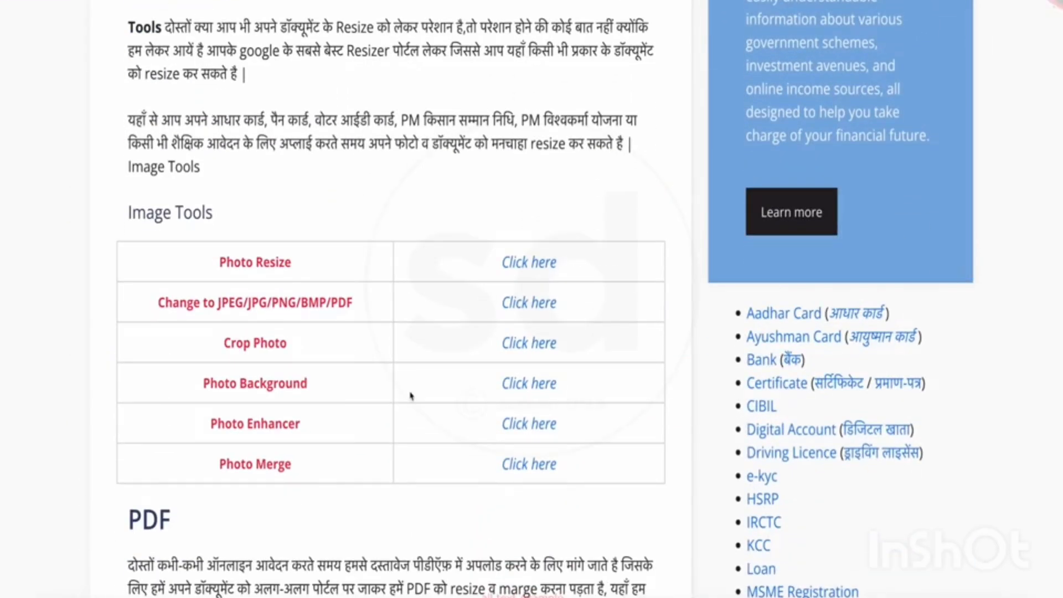
click(532, 262)
click(551, 432)
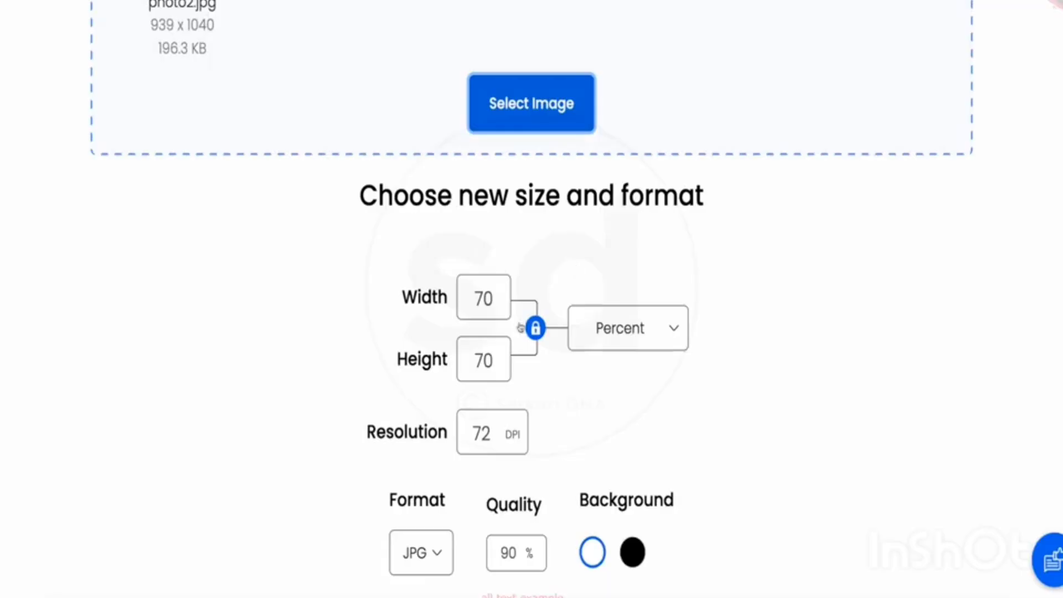
scroll(643, 355, down, 3)
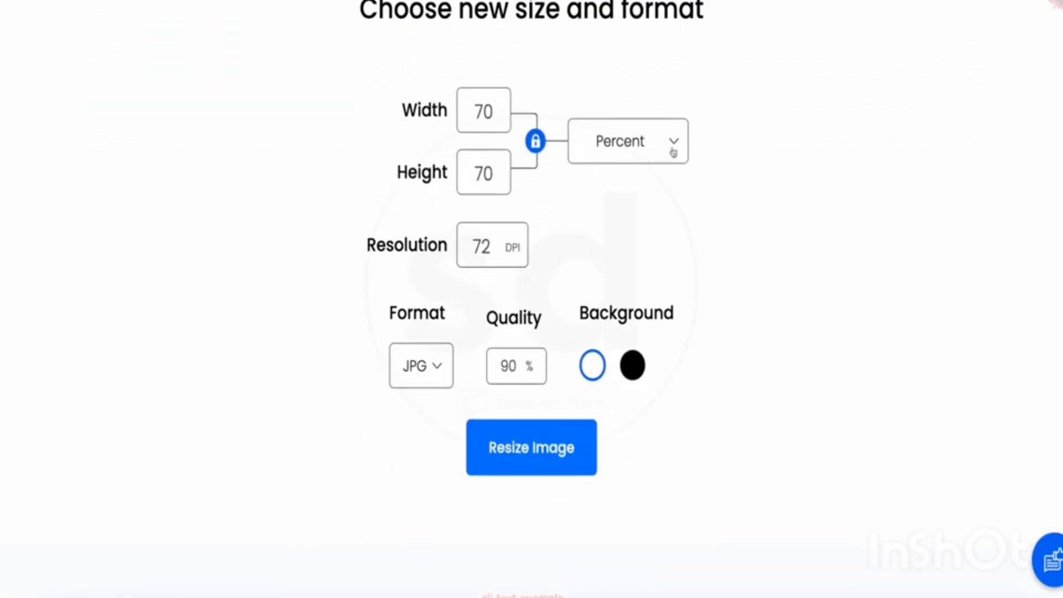
click(675, 144)
scroll(526, 360, down, 1)
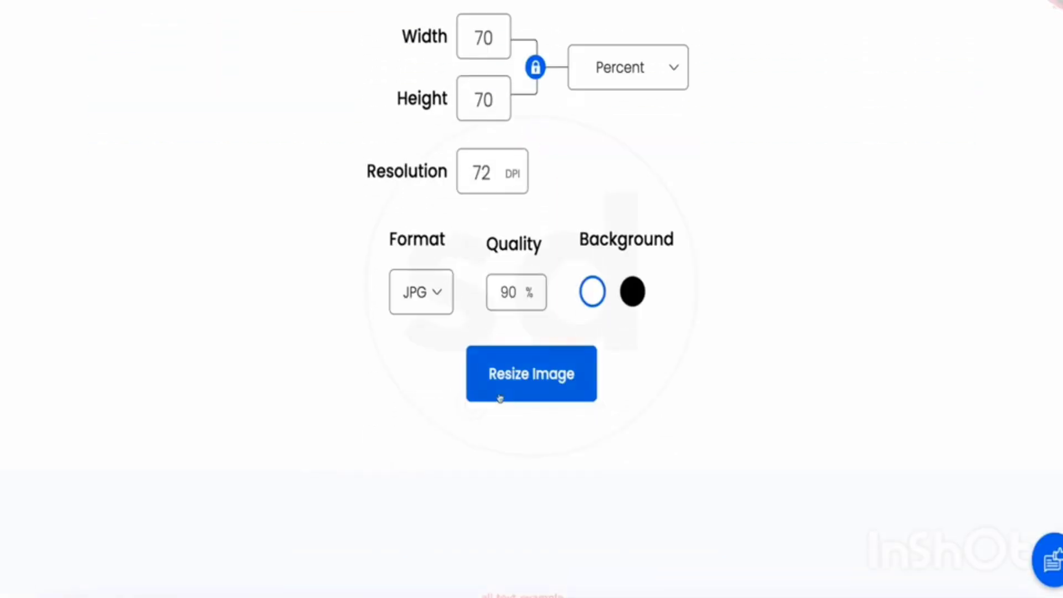
click(526, 460)
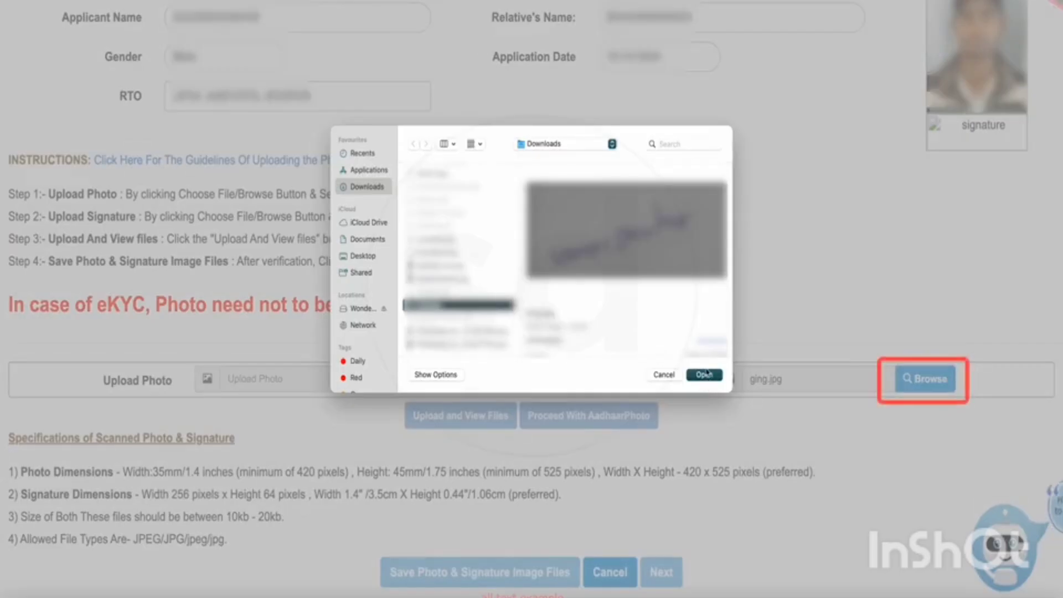
Upload sing.jpg as the signature, save the photo and signature, then resubmit the status check
click(704, 375)
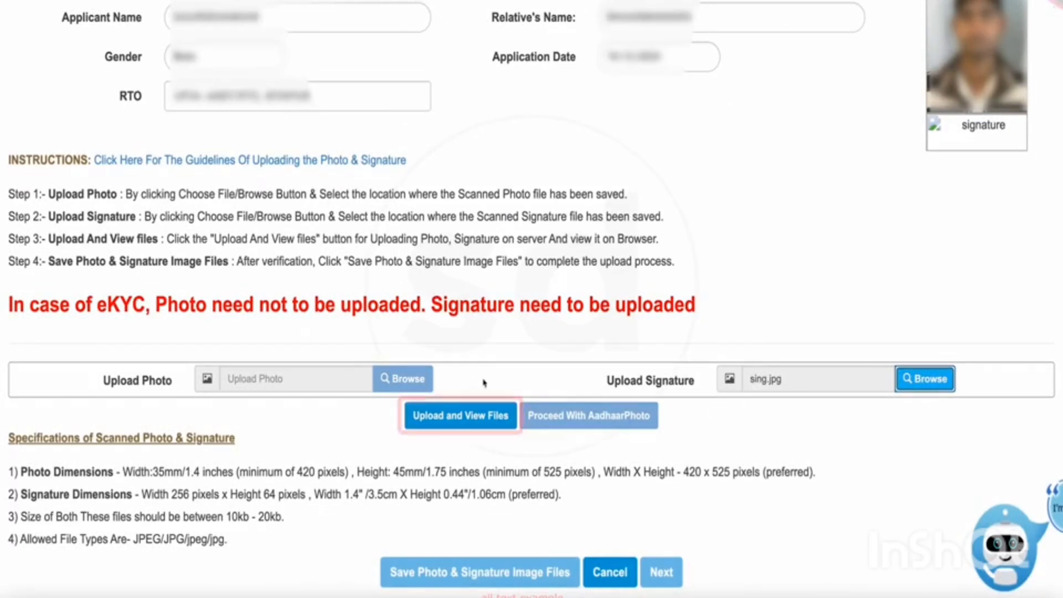
click(457, 425)
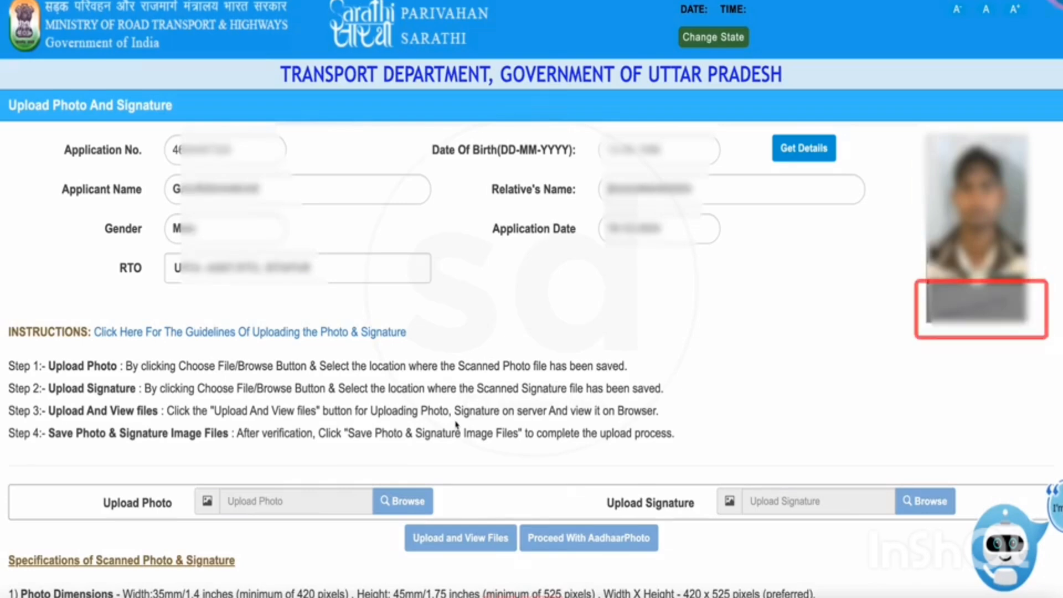
scroll(457, 424, down, 5)
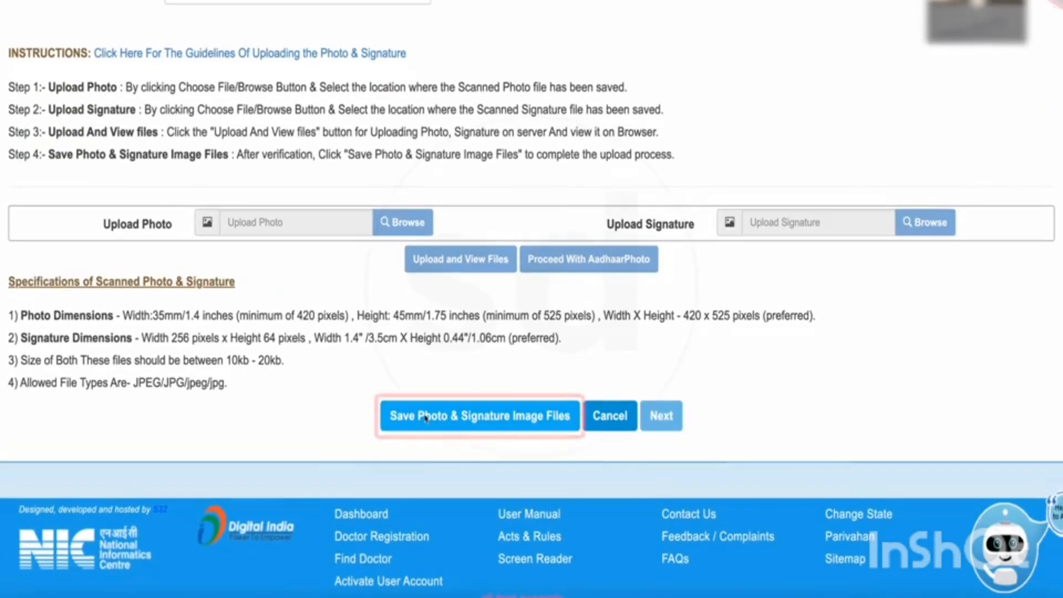
click(439, 421)
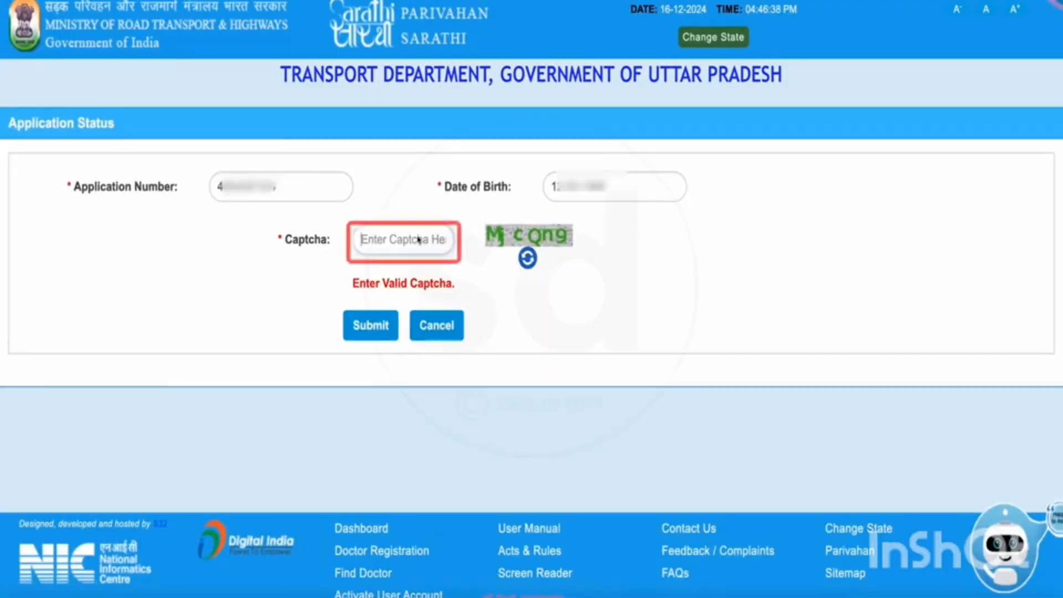
text(MjcQn9)
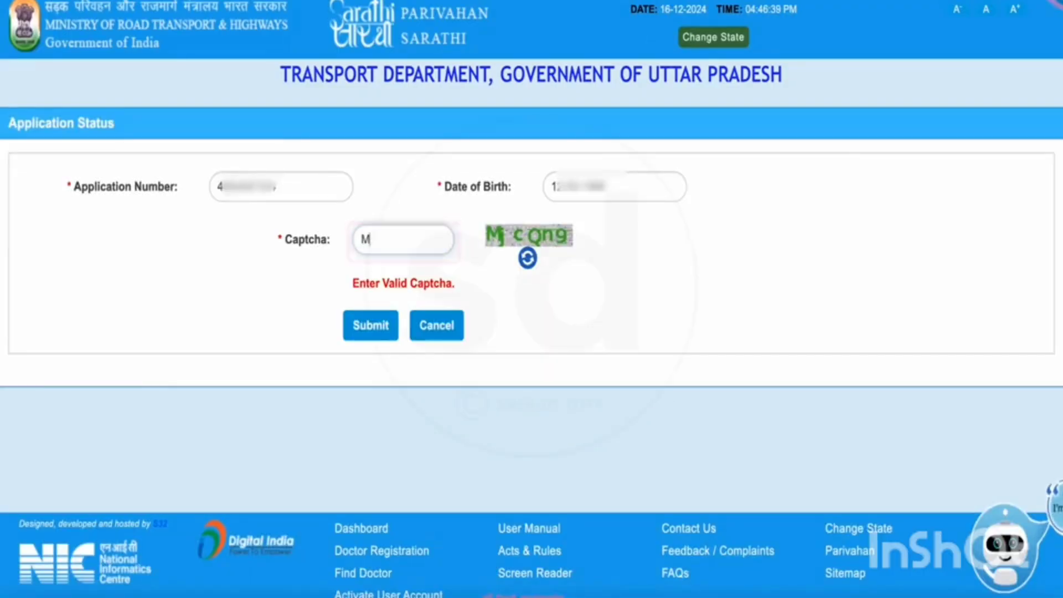
click(370, 325)
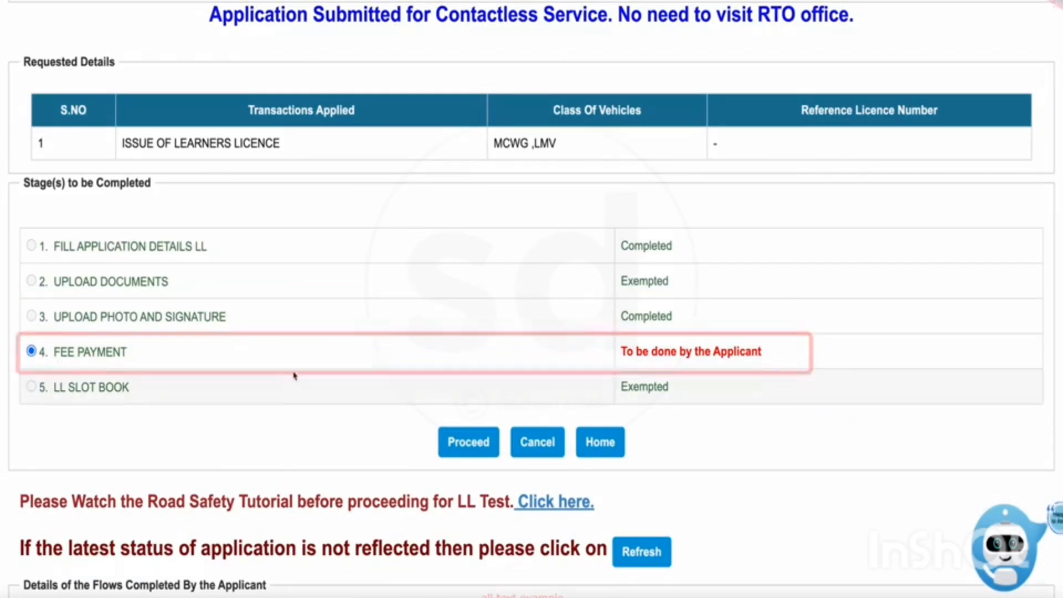
Proceed to Fee Payment, select Common PGI, enter the captcha and pay the 350.00 fee
click(469, 443)
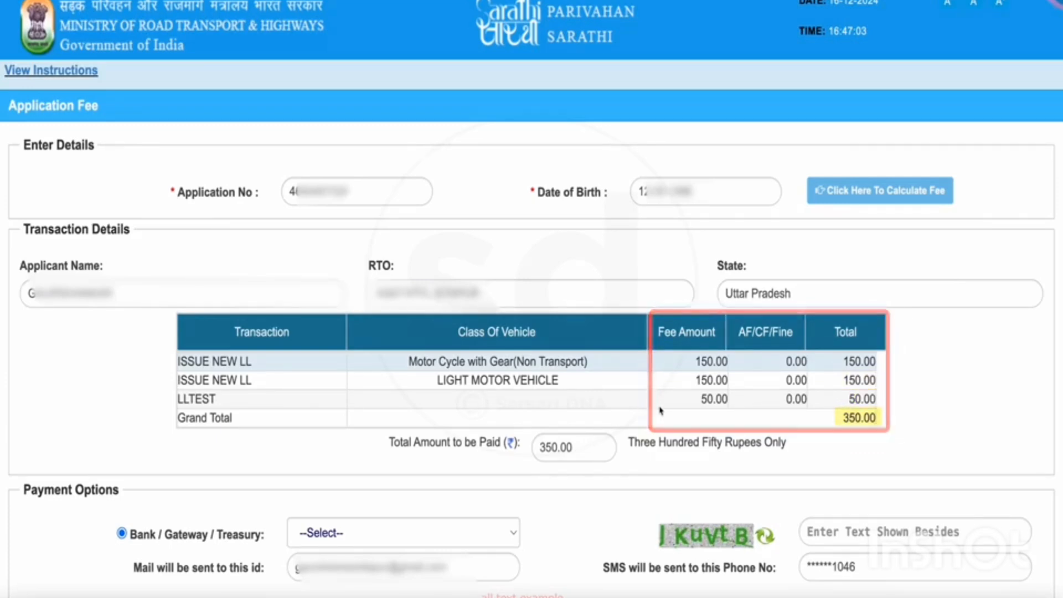
scroll(660, 410, down, 3)
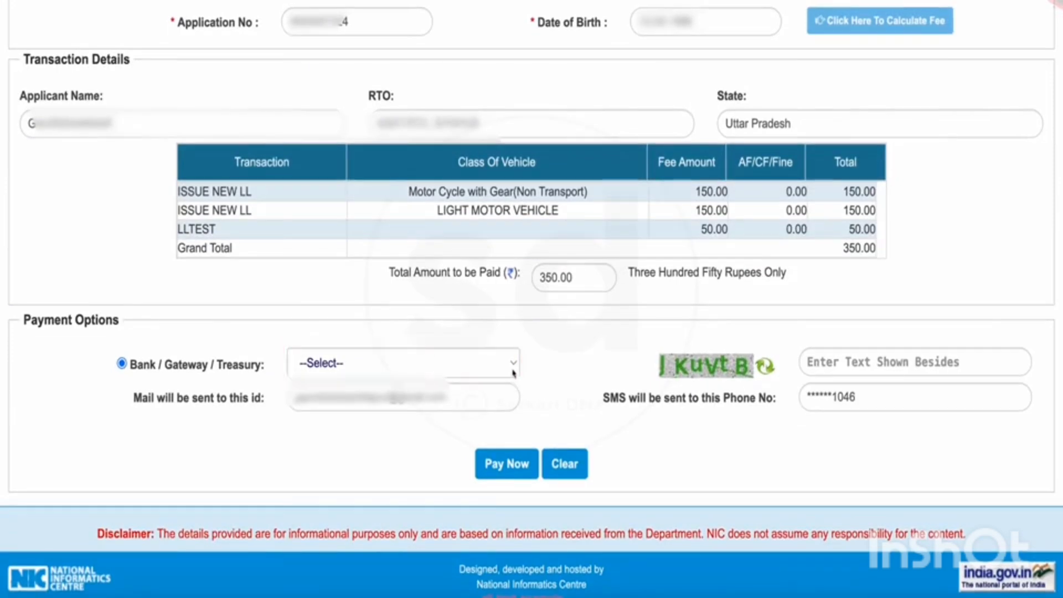
click(498, 369)
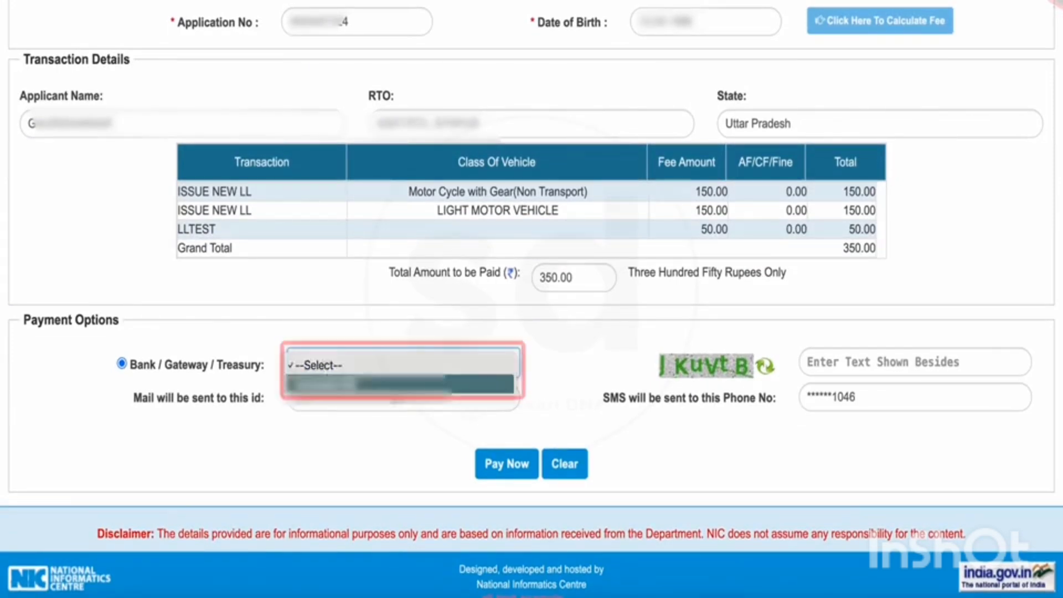
click(328, 383)
scroll(823, 410, up, 1)
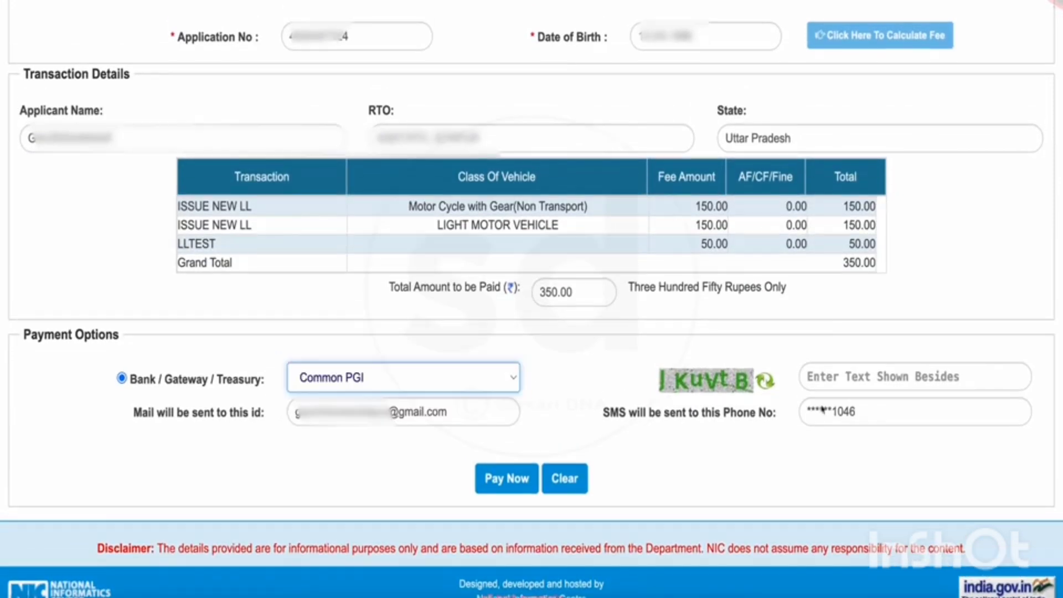
click(871, 380)
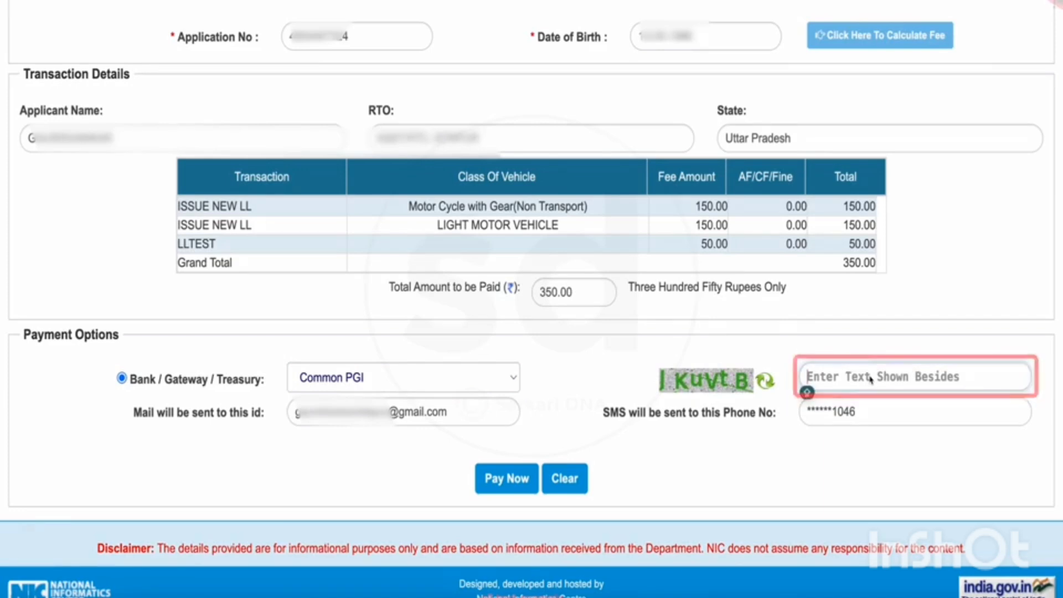
text(JKuVtB)
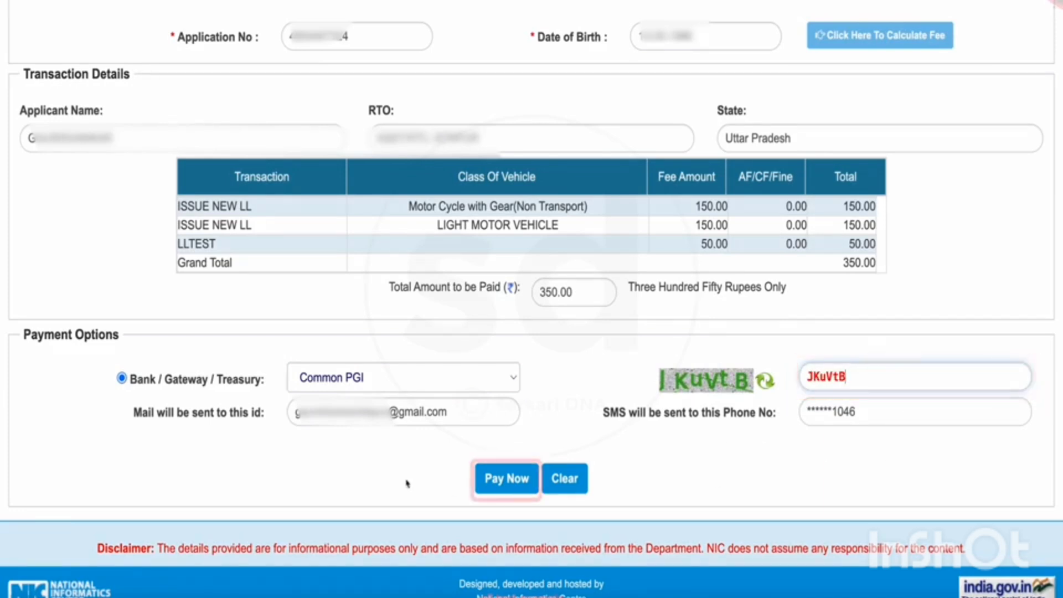
click(506, 478)
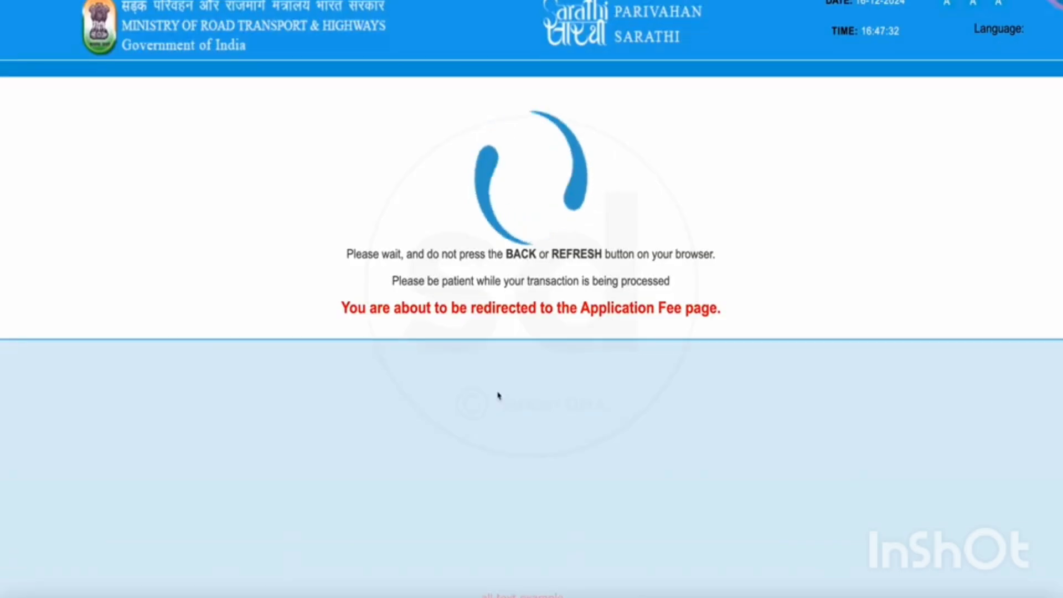
Accept the payment terms and send the 350.00 fee to the gateway
scroll(500, 512, down, 2)
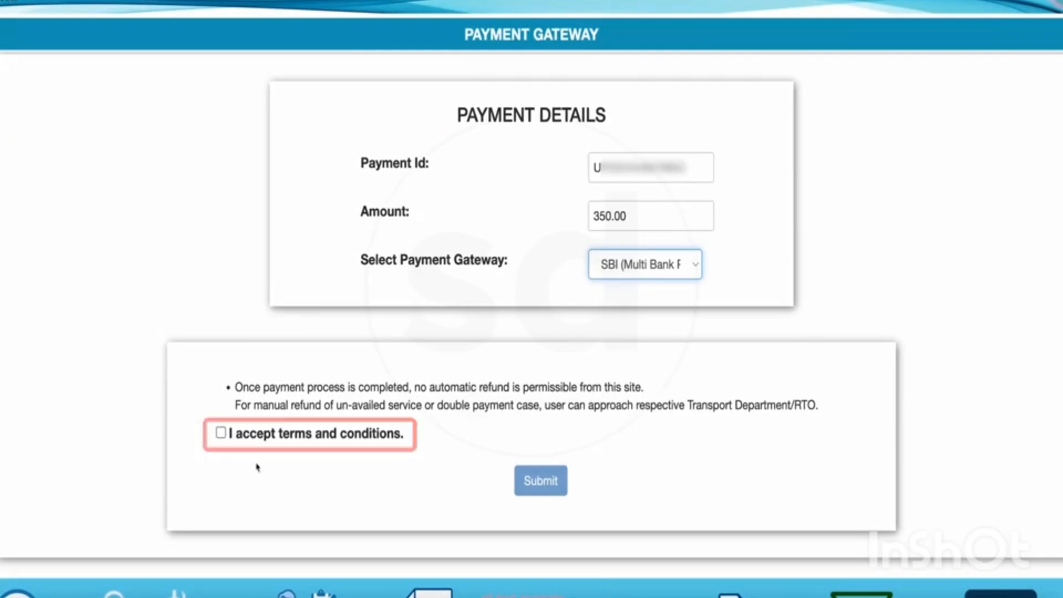
click(221, 433)
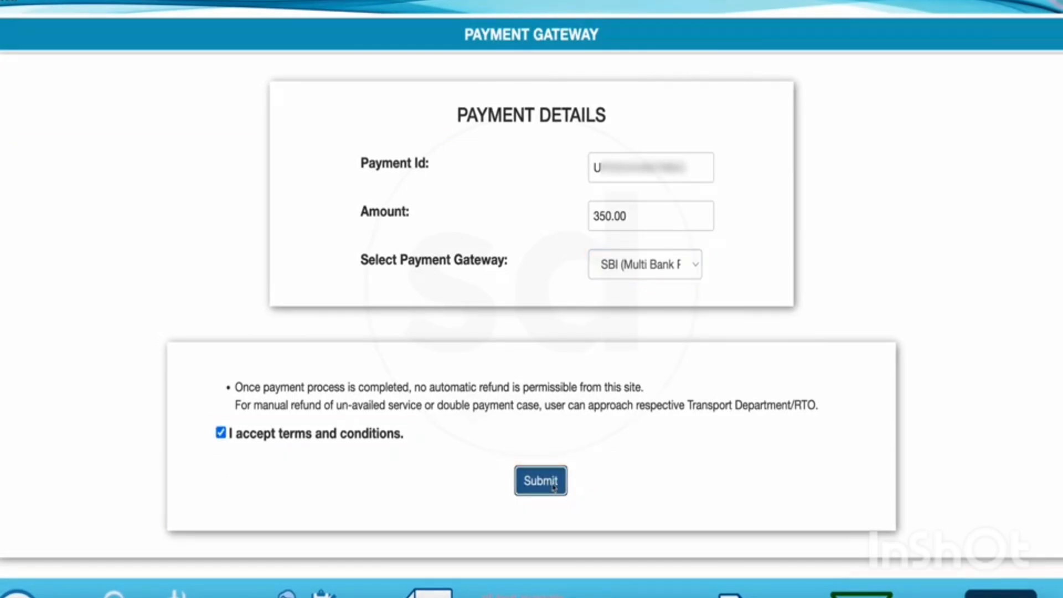
click(540, 481)
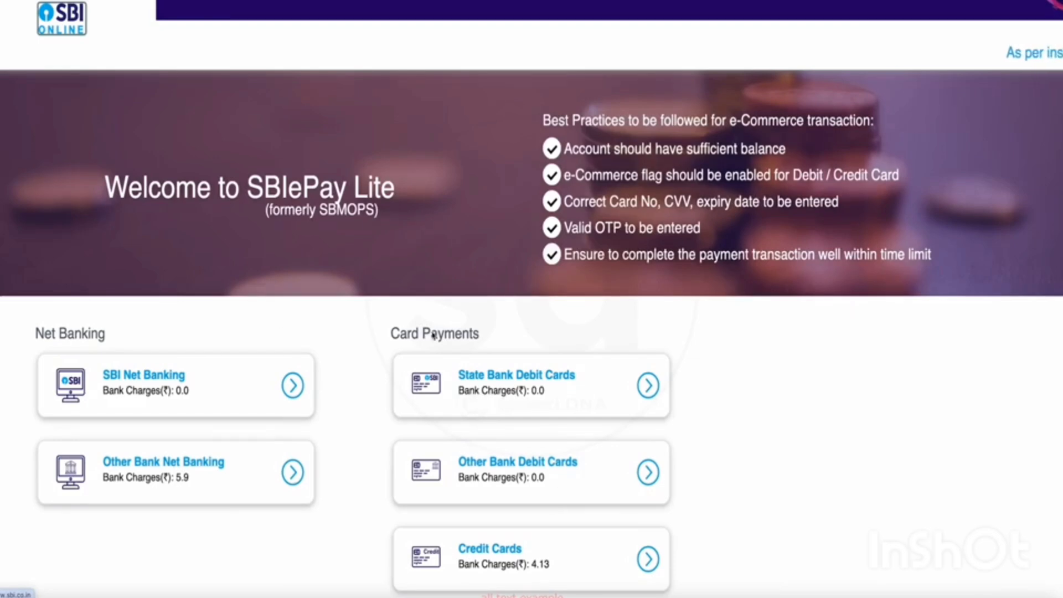
Pay with an Other Bank Debit Card and verify the payment with the OTP
scroll(477, 543, down, 2)
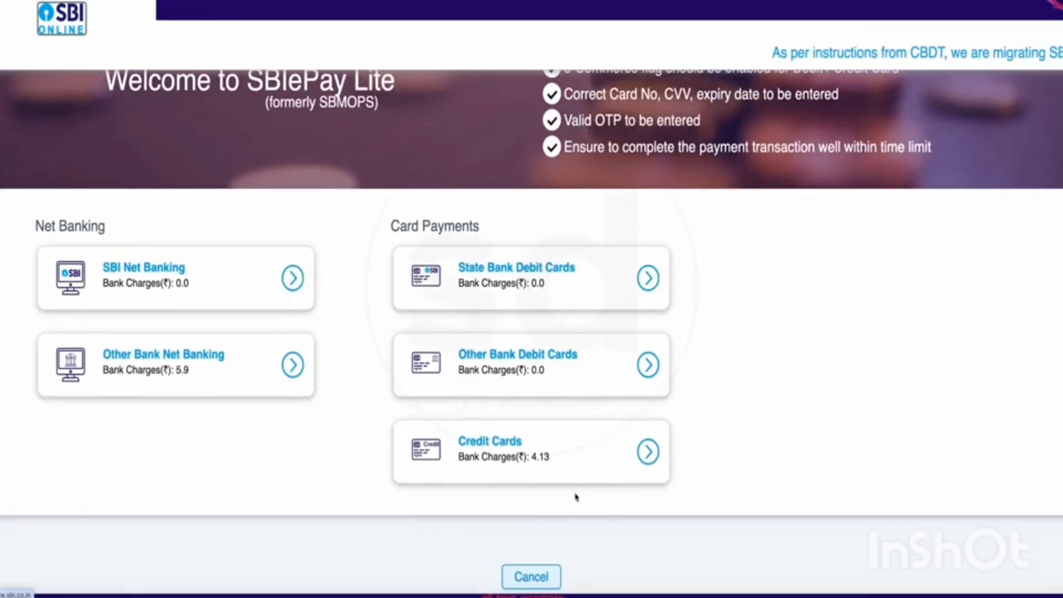
scroll(447, 467, down, 1)
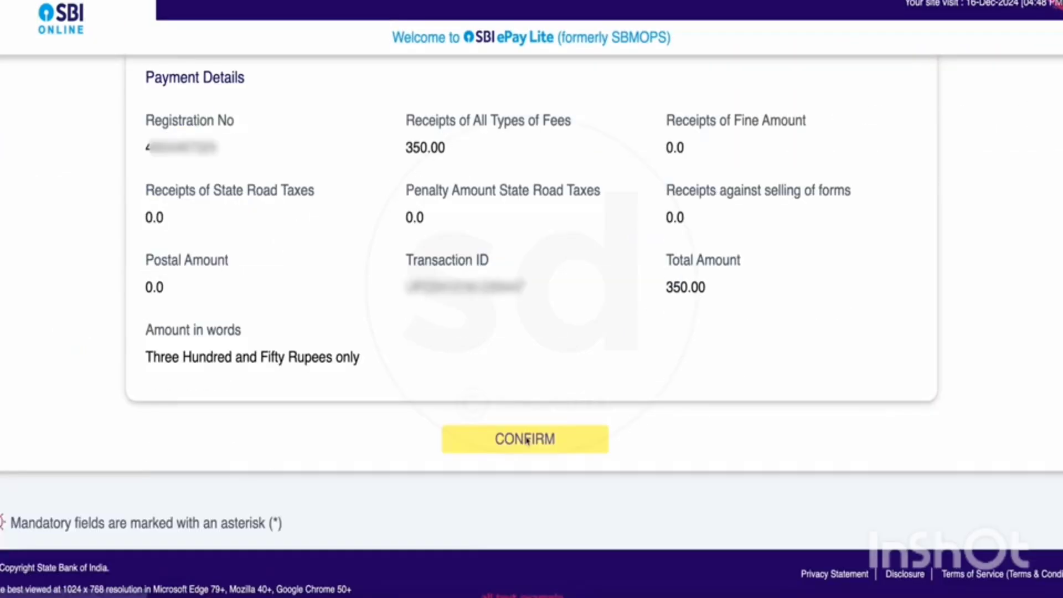
click(526, 438)
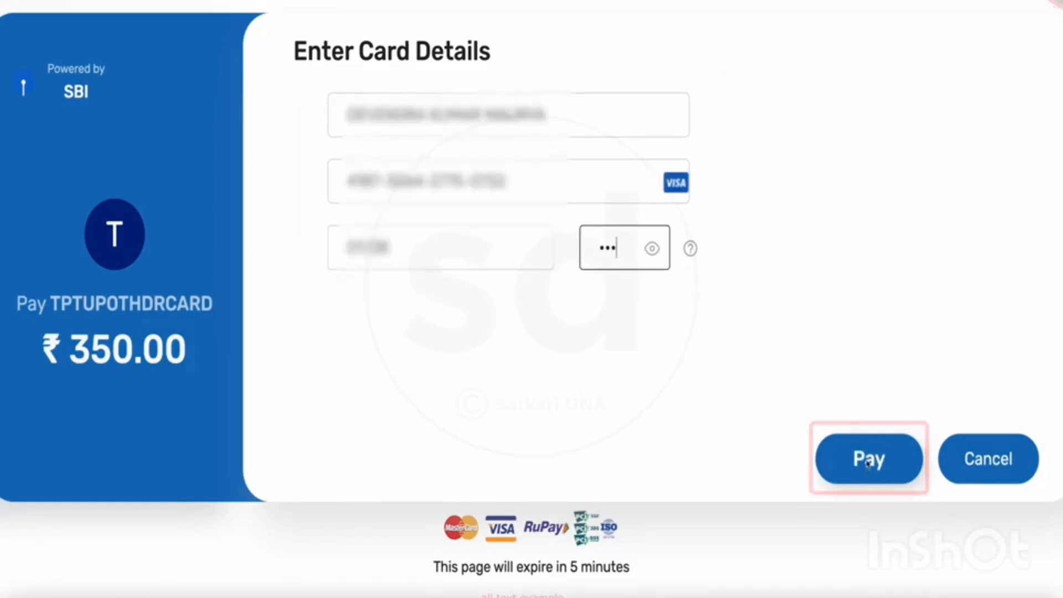
click(868, 461)
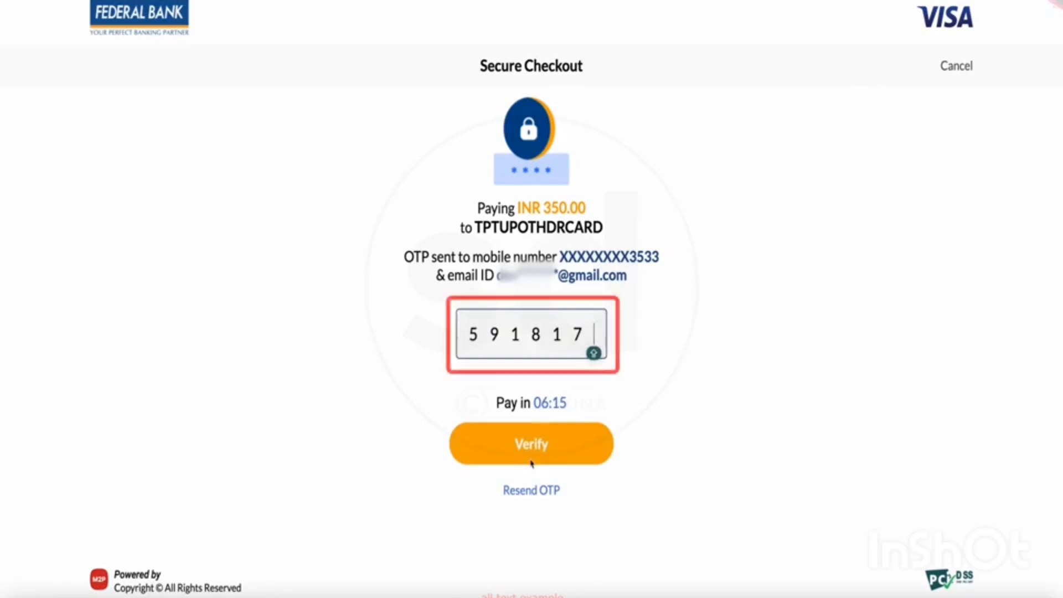
click(530, 462)
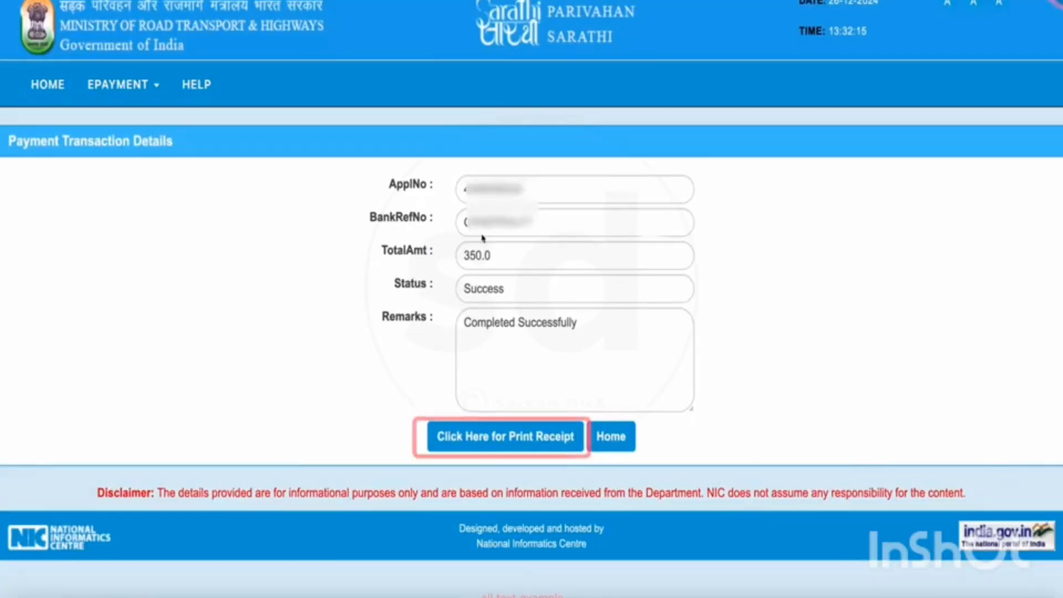
Open Print Receipt, enter the captcha and fetch the application's receipt details
click(540, 442)
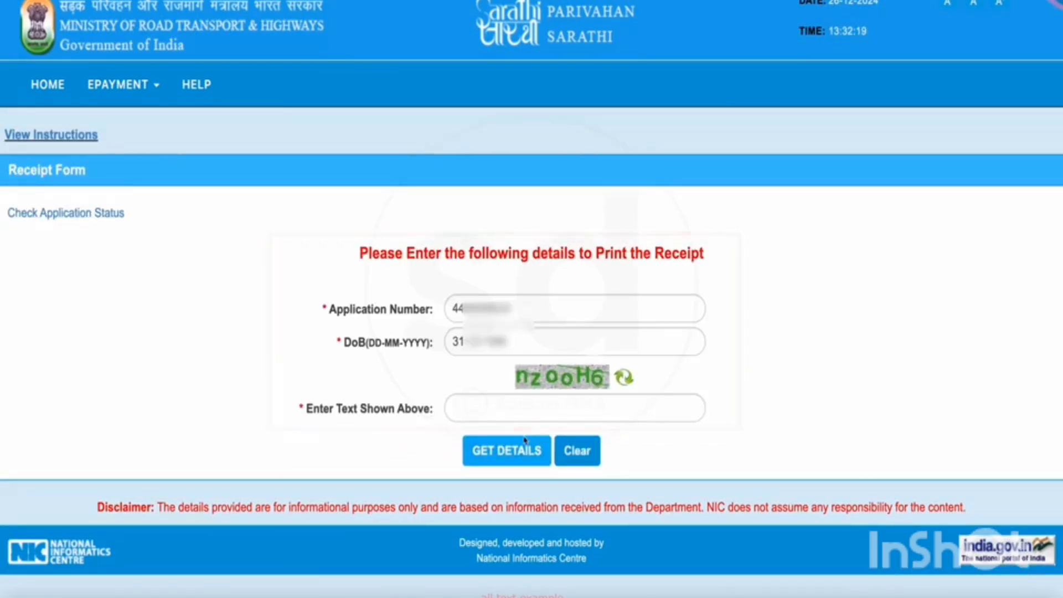
click(482, 413)
text(nzOOH6)
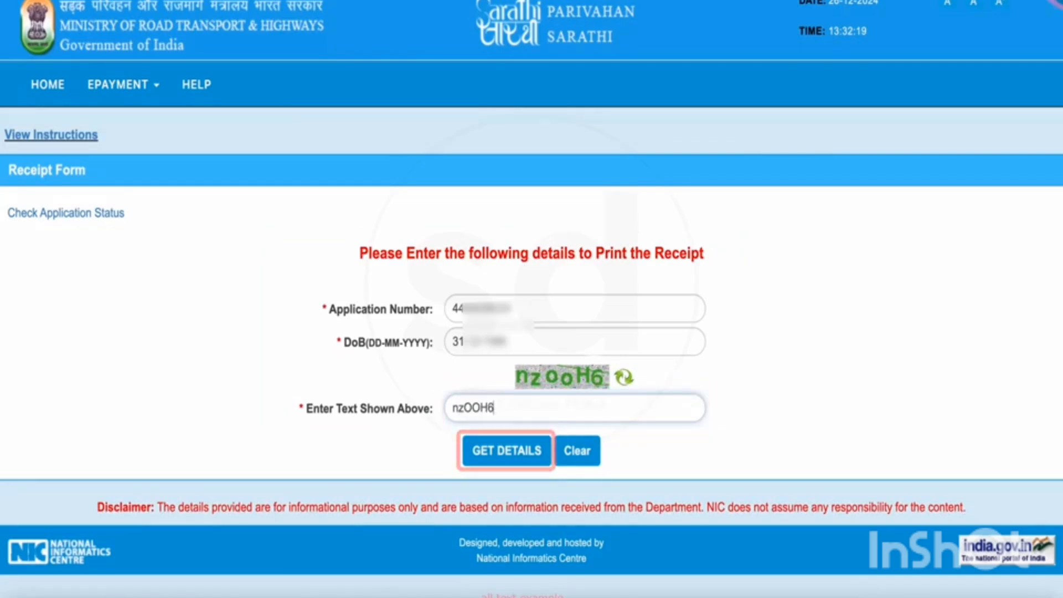
click(538, 453)
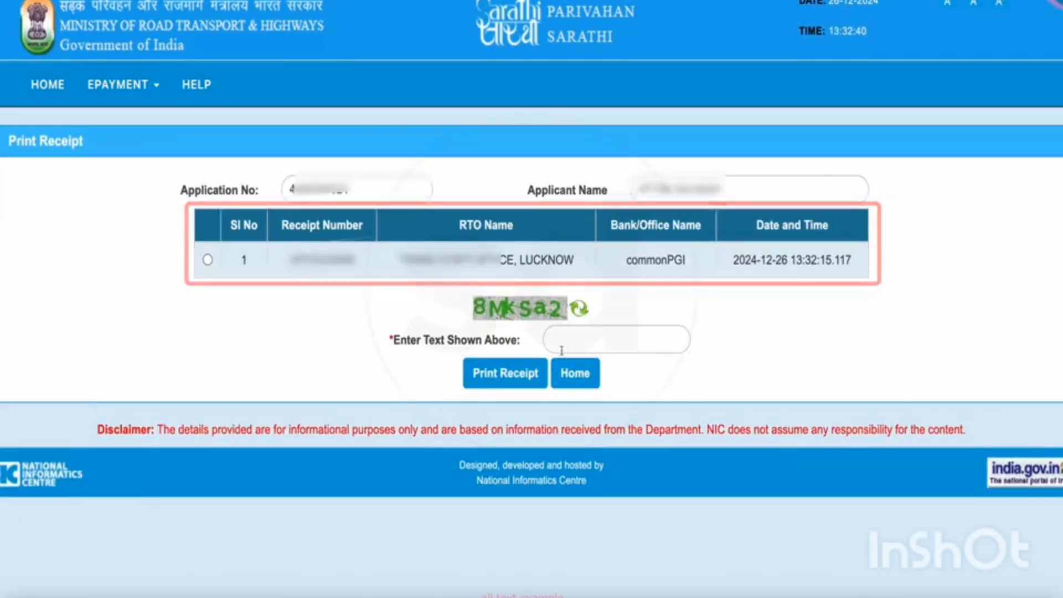
Print the Uttar Pradesh e-receipt with Ctrl+P and go back to the home page
click(609, 339)
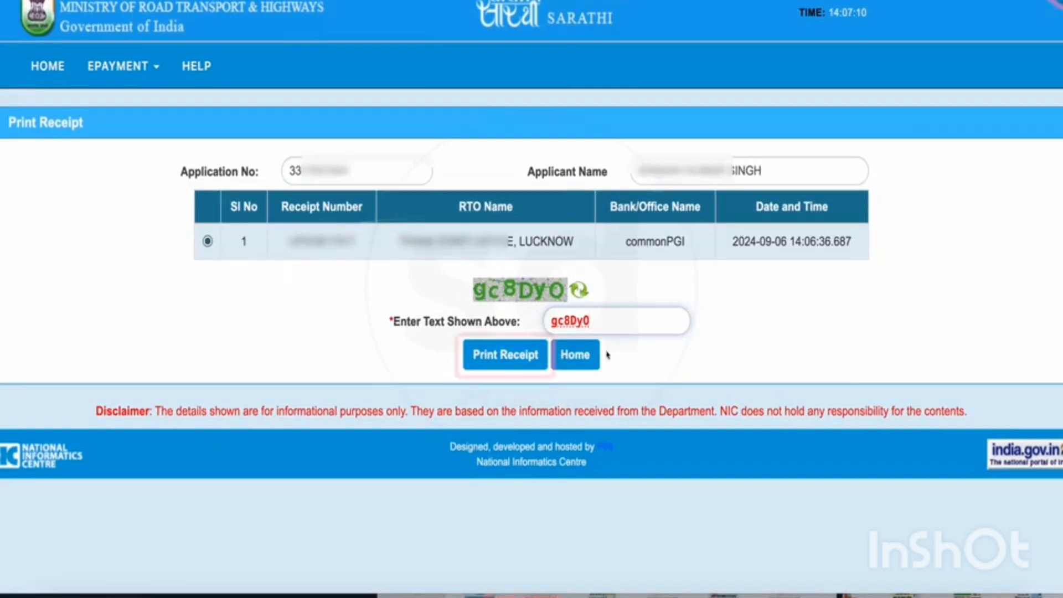
click(516, 360)
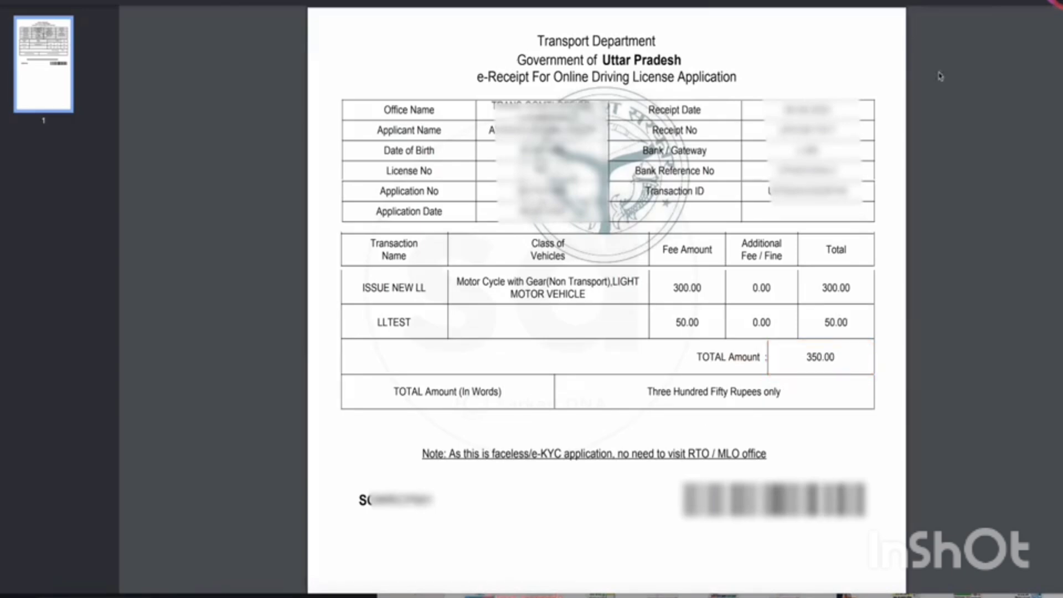
key(ctrl+p)
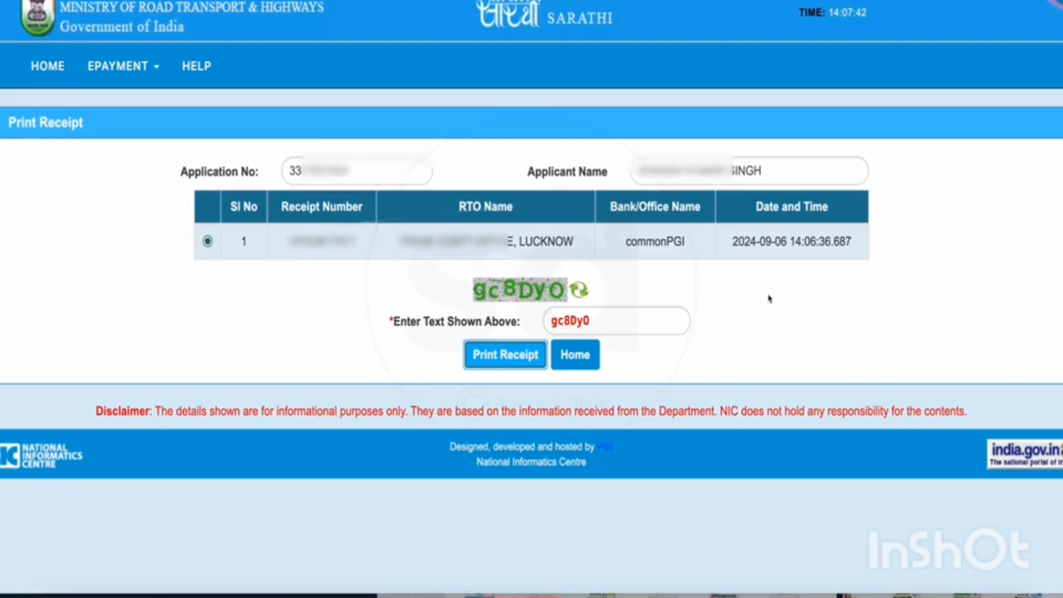
click(570, 358)
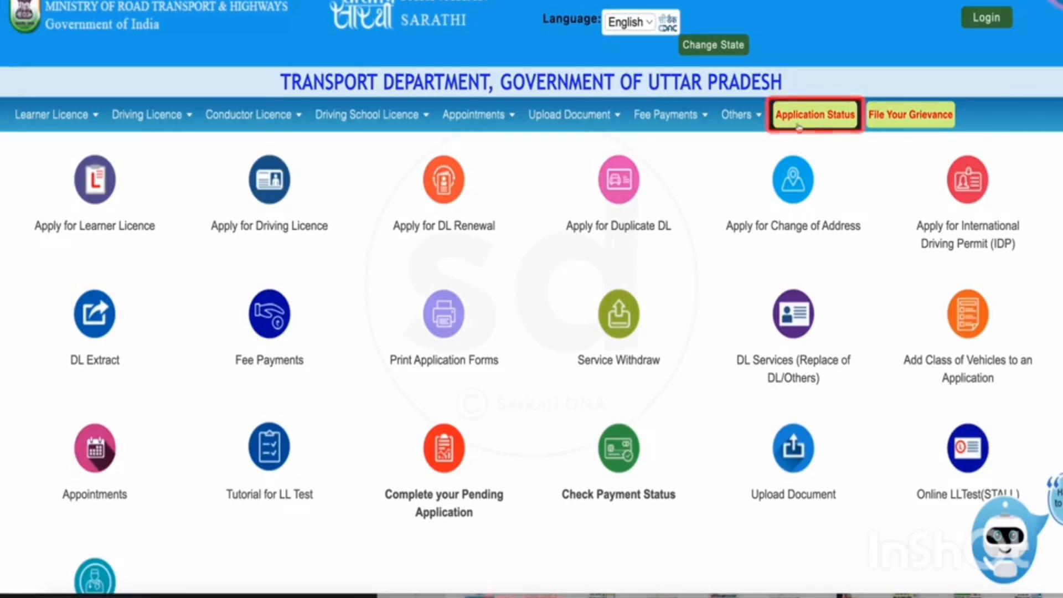
Check application status with the applicant's date of birth, confirming fee payment Completed
click(832, 119)
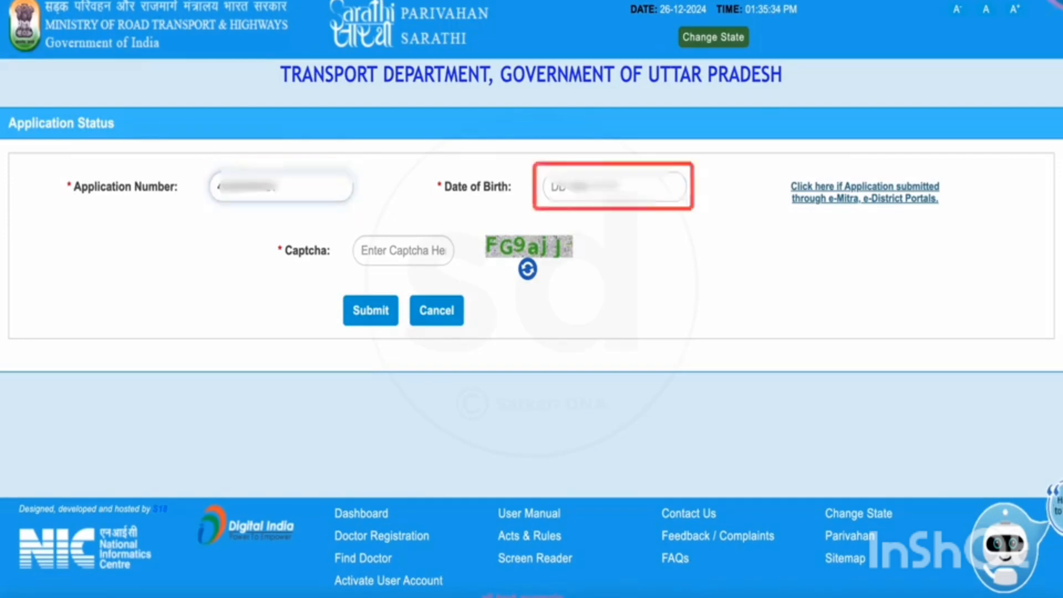
click(595, 191)
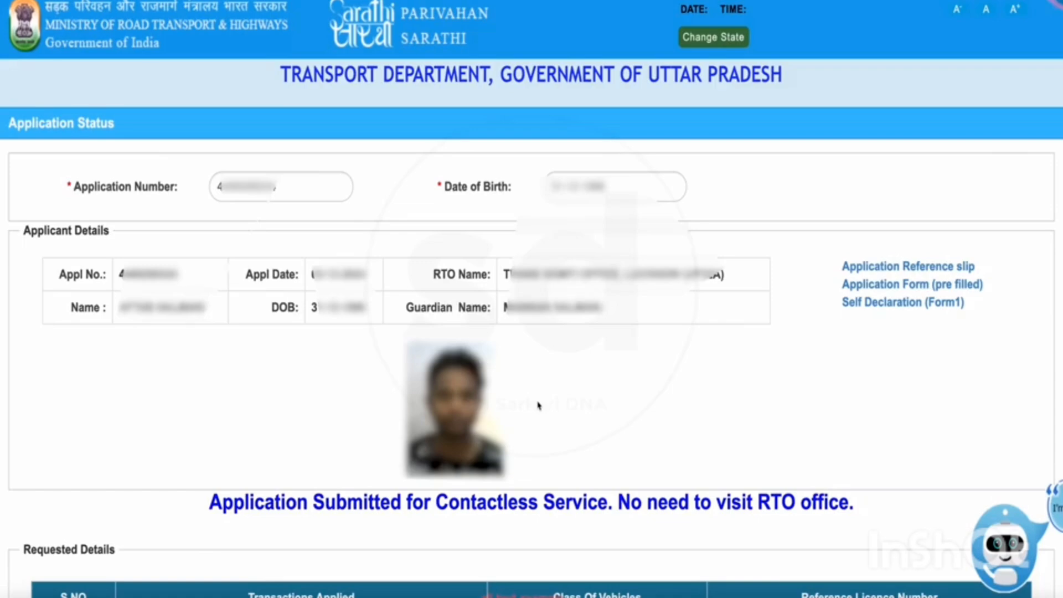
scroll(537, 406, down, 12)
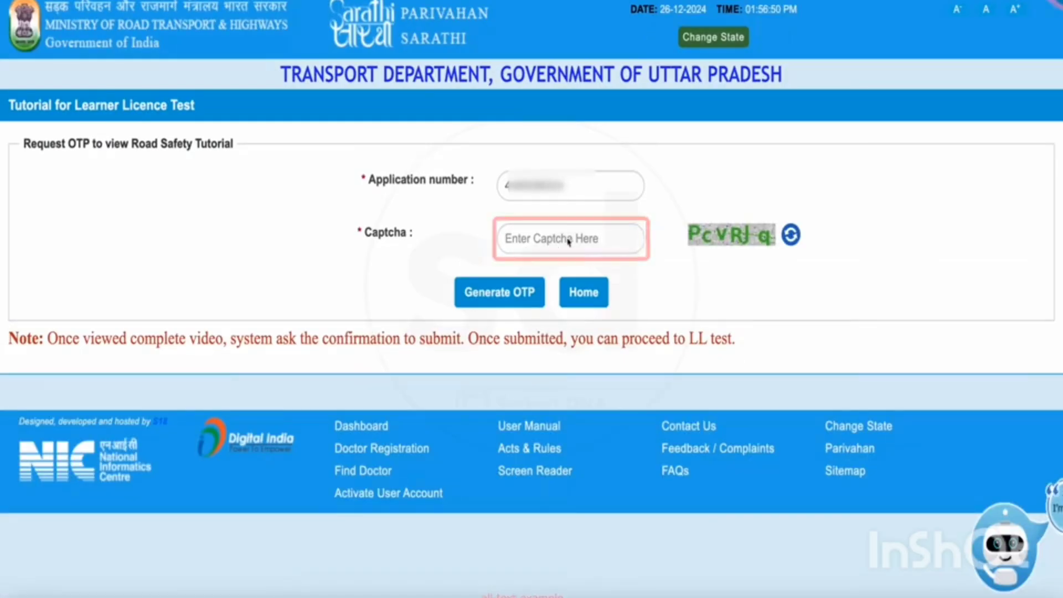
Request the road-safety tutorial OTP via captcha and submit it with HINDI selected
click(568, 242)
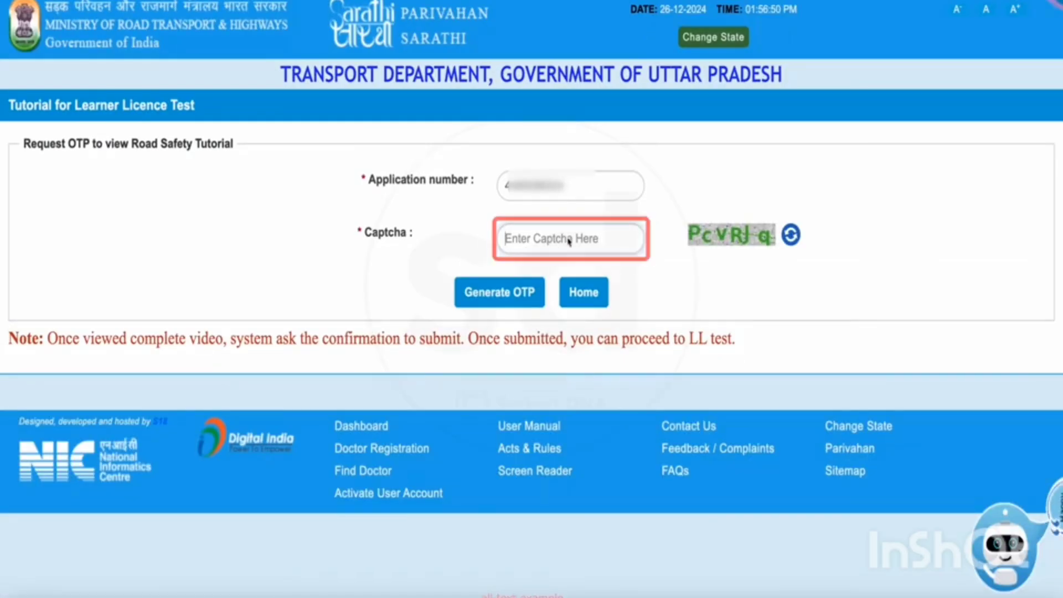
text(PcvRJQ)
click(520, 291)
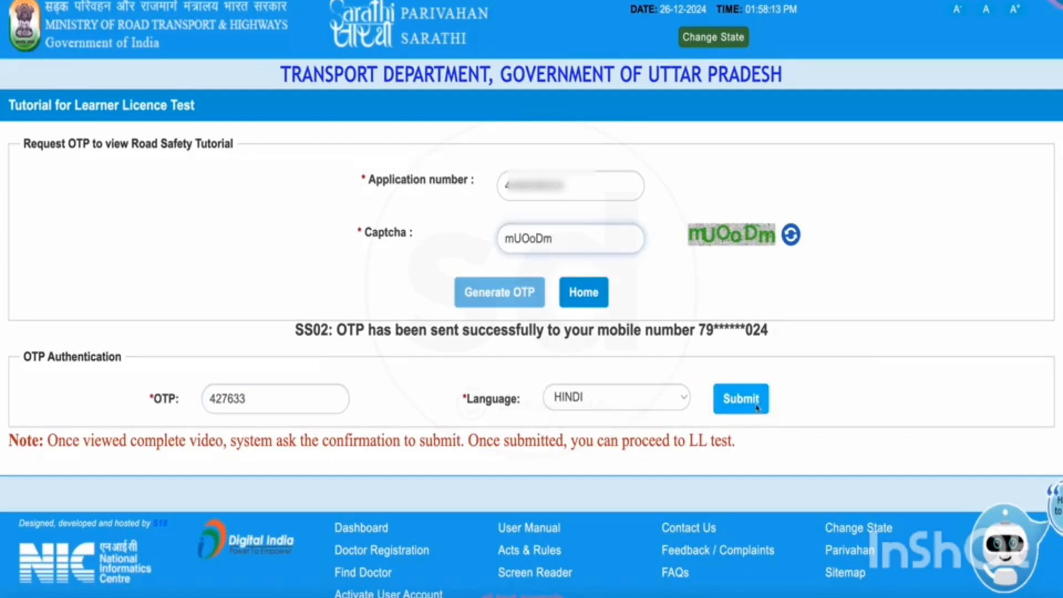
click(756, 405)
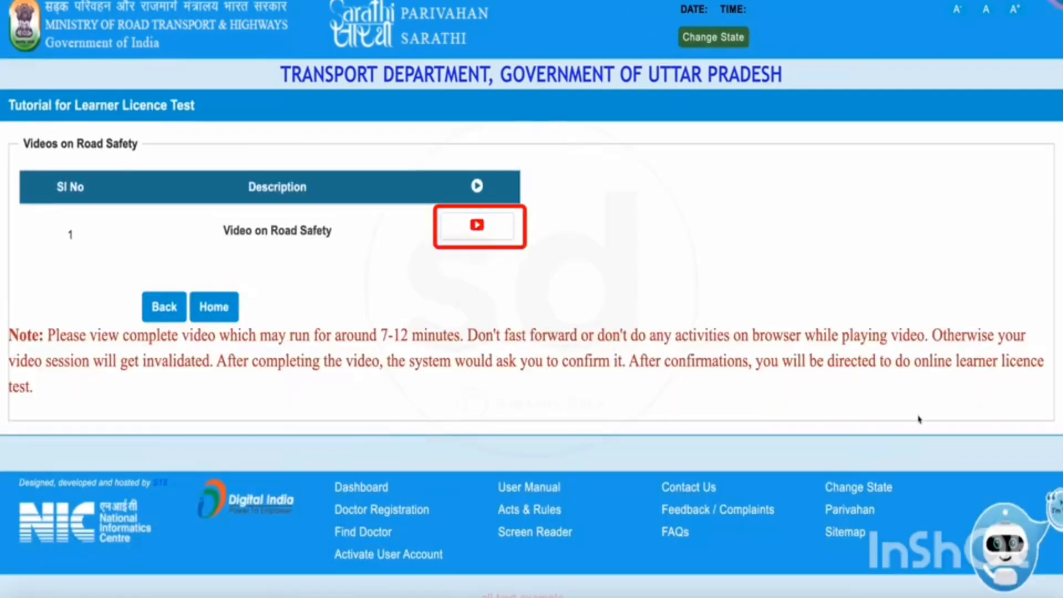
Watch the Road Safety video fullscreen to the end and confirm it was viewed
click(477, 227)
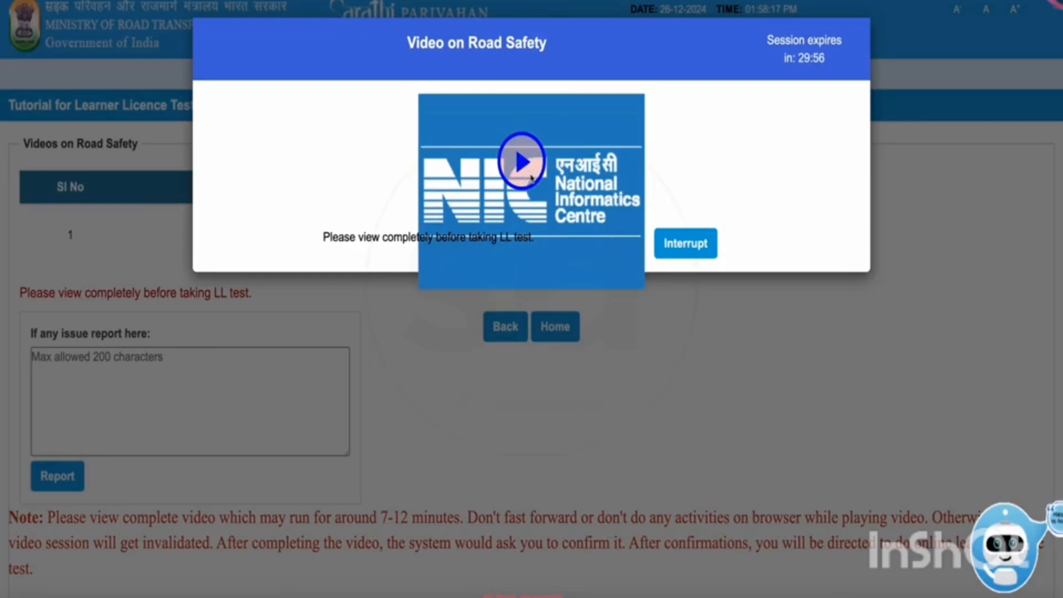
click(522, 163)
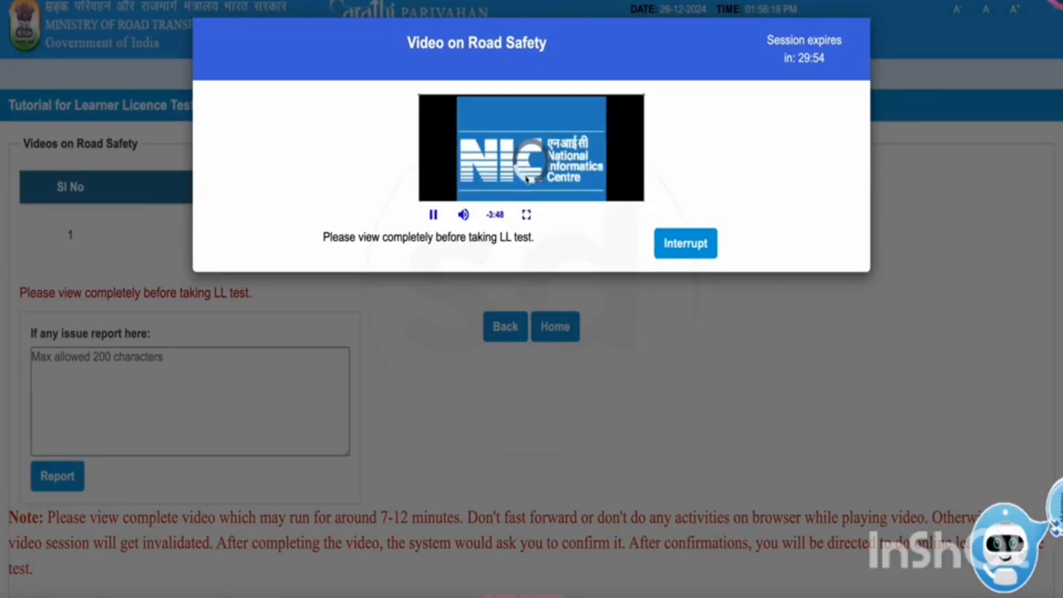
click(526, 214)
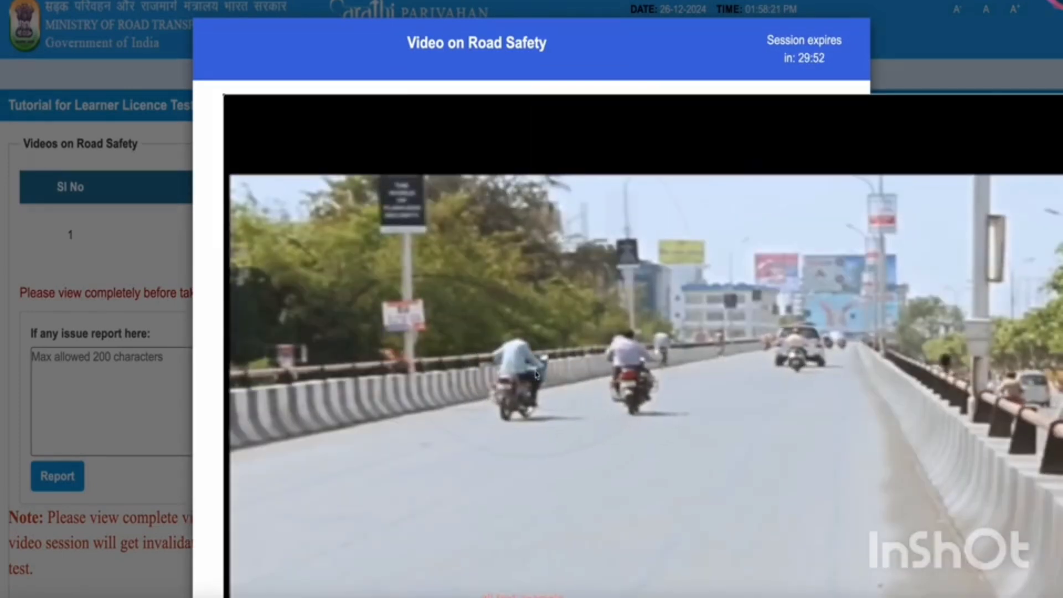
scroll(554, 492, down, 2)
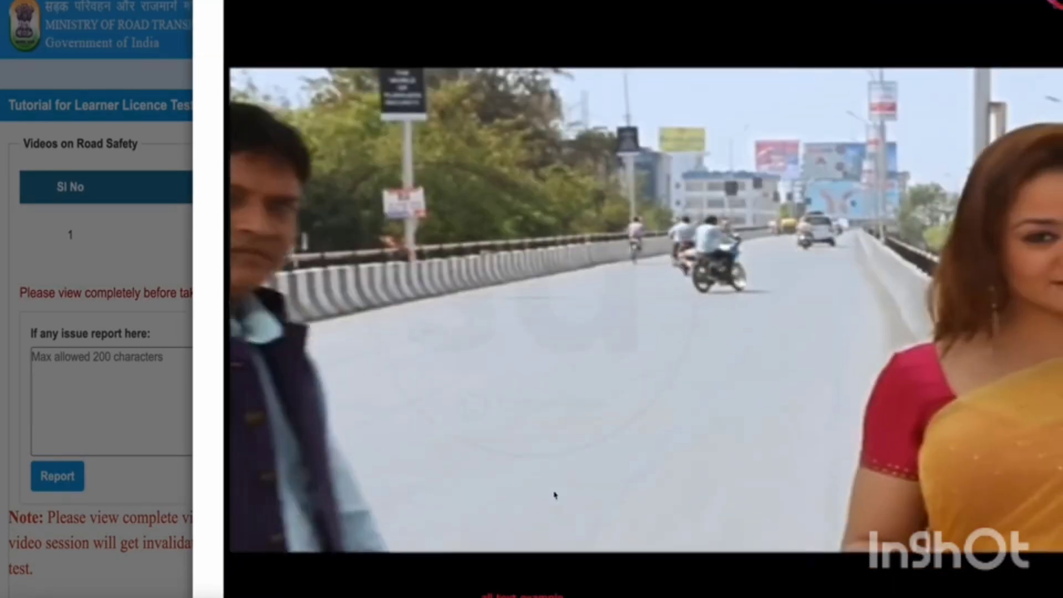
scroll(512, 474, down, 2)
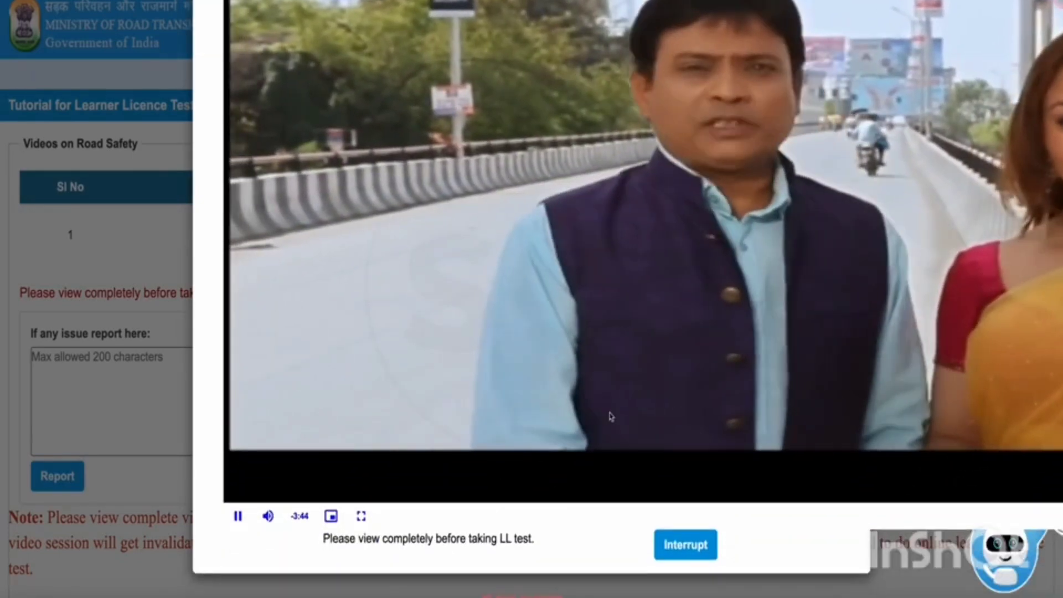
scroll(568, 441, up, 2)
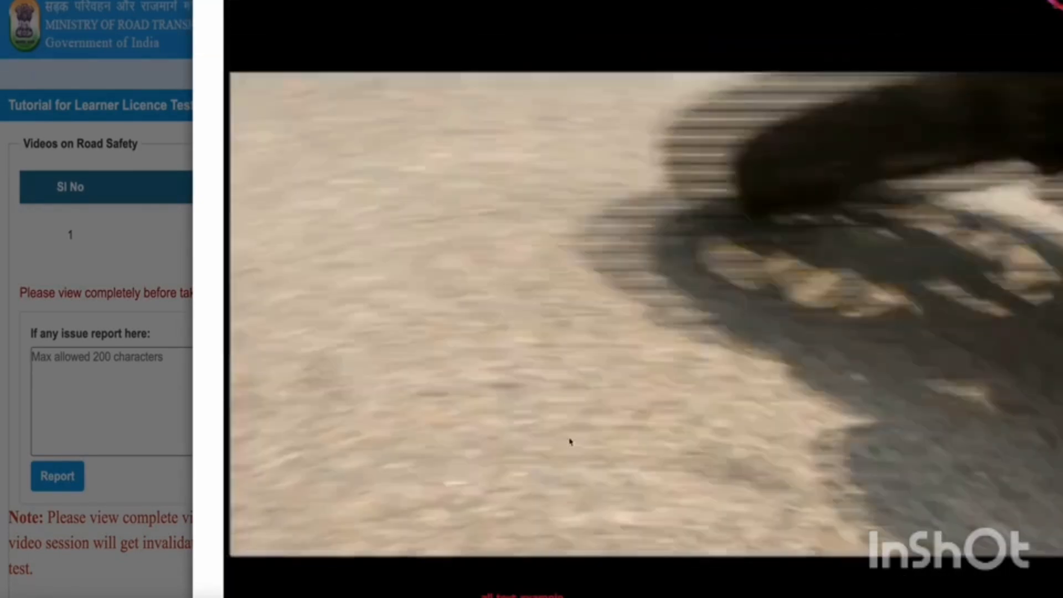
scroll(570, 442, up, 2)
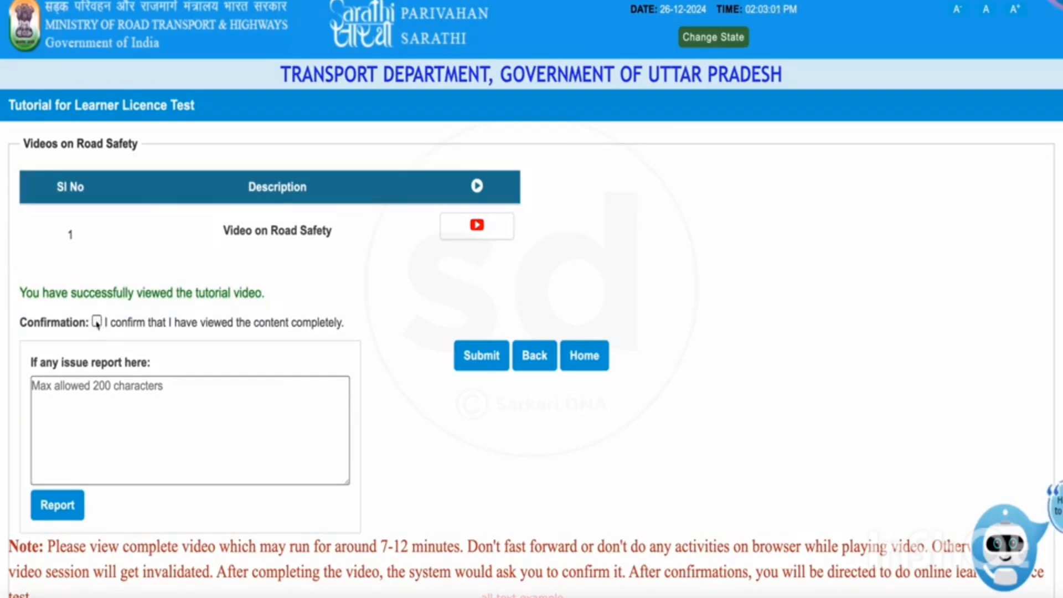
click(481, 359)
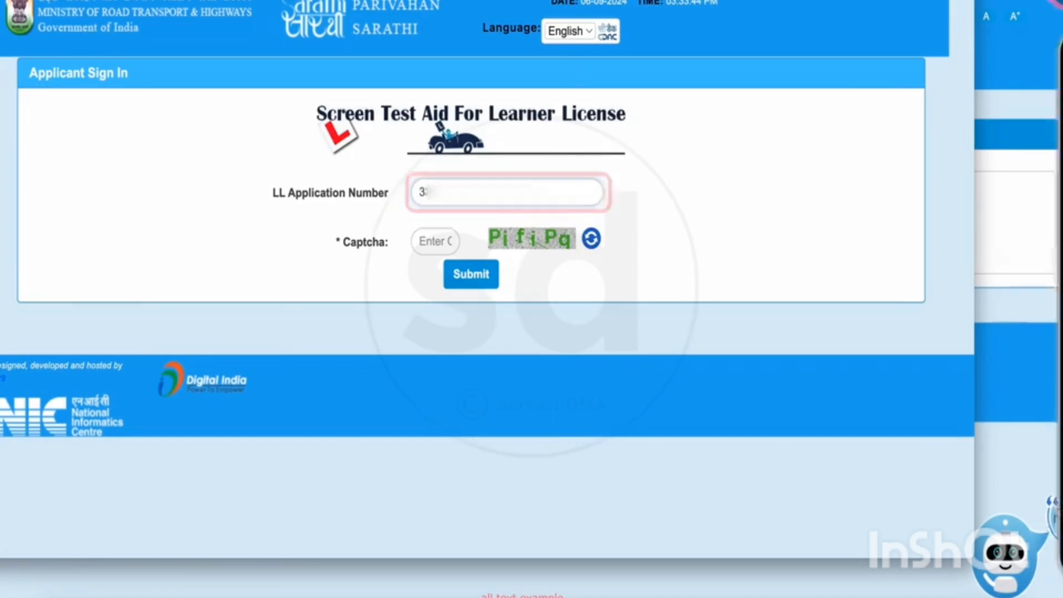
Enter the LL test sign-in captcha and submit to reach the date-of-birth and password fields
click(435, 242)
text(Pi)
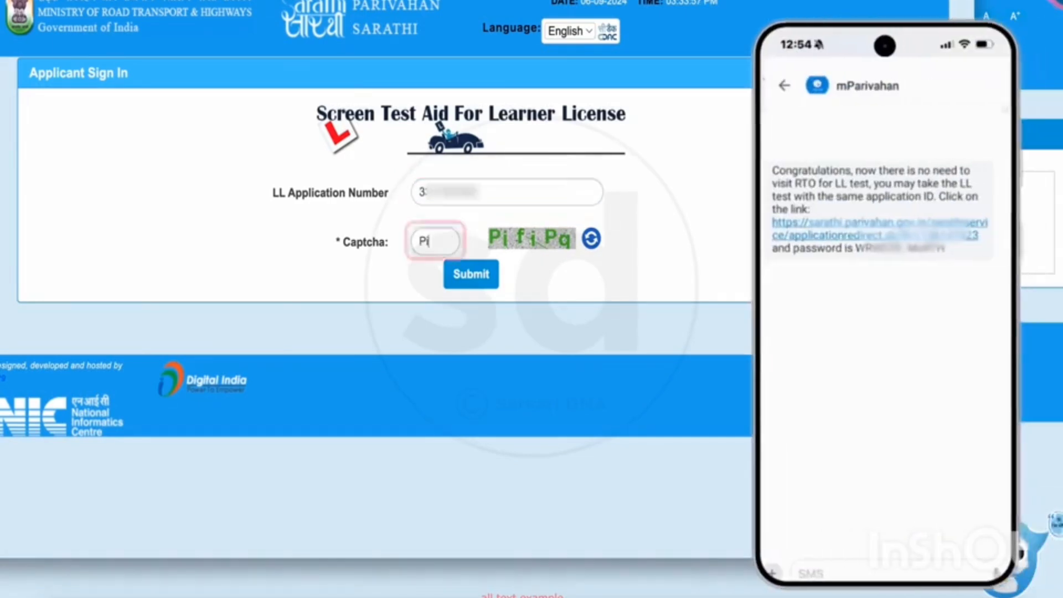
text(fiPq)
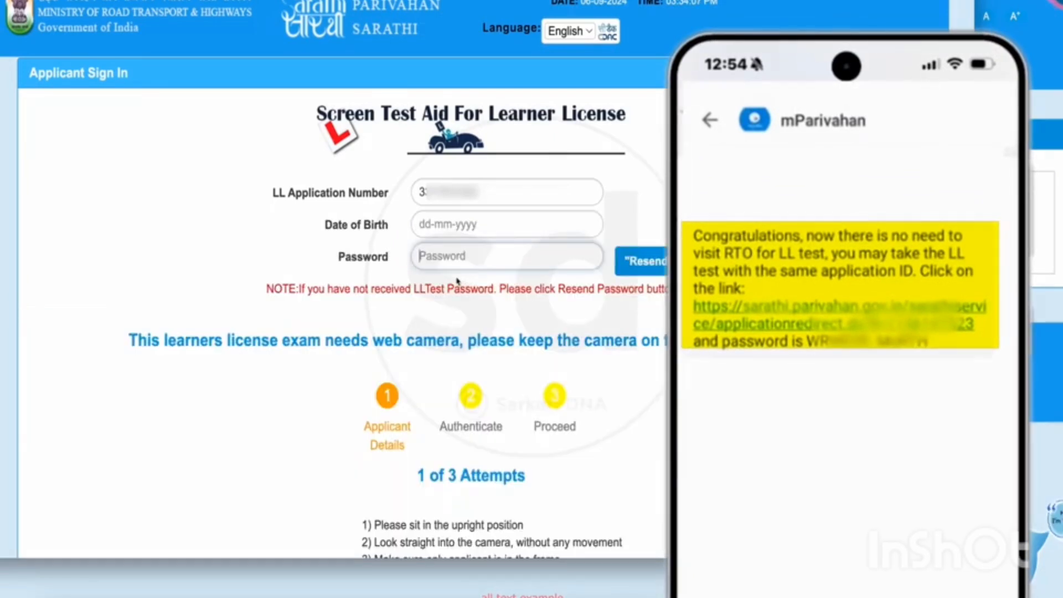
scroll(509, 319, down, 1)
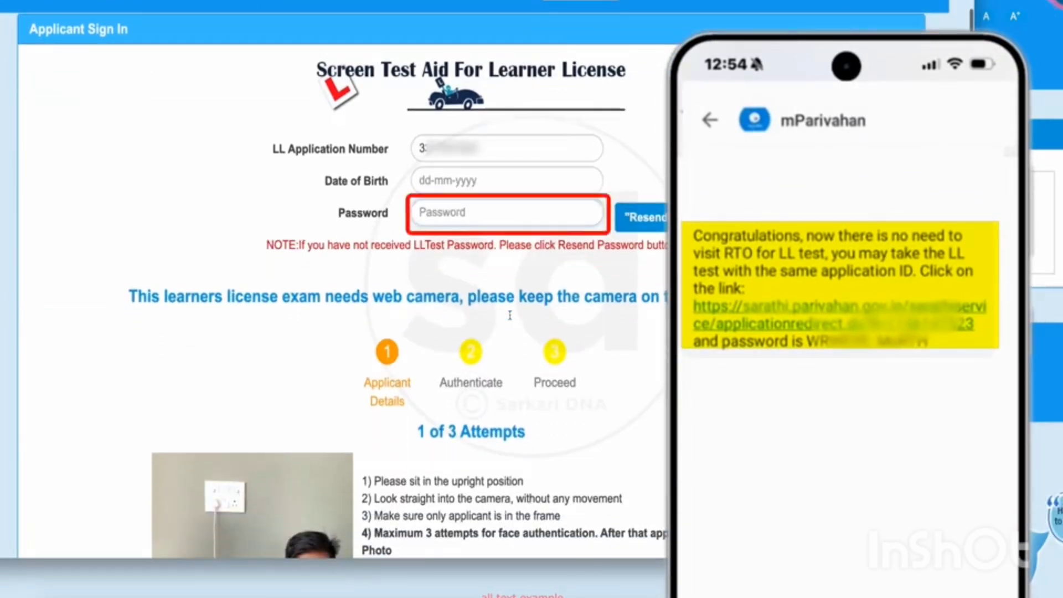